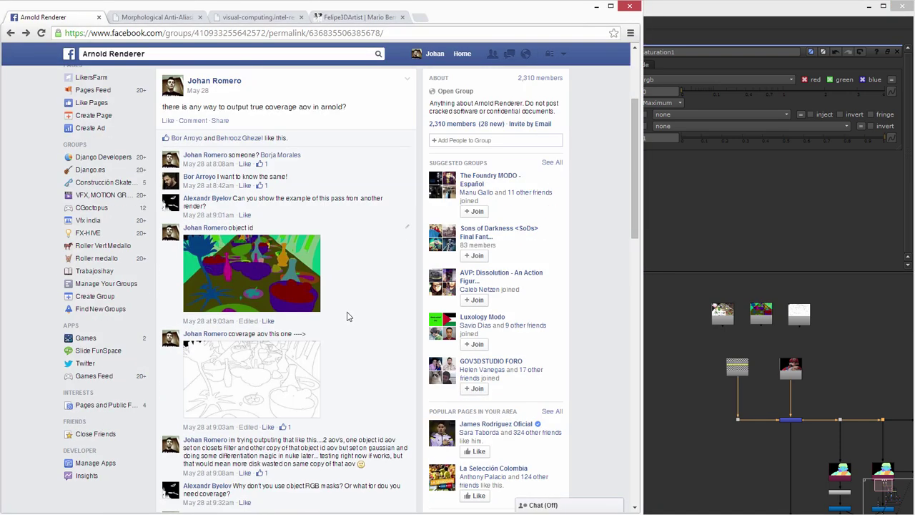
Examine the object id and coverage AOV example images in the Arnold Renderer group post about true coverage.
scroll(346, 315, up, 2)
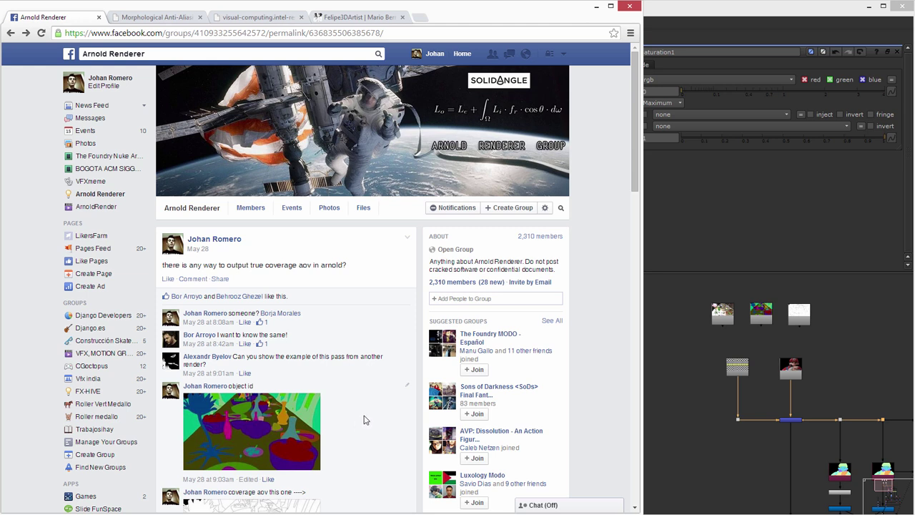
scroll(364, 420, down, 2)
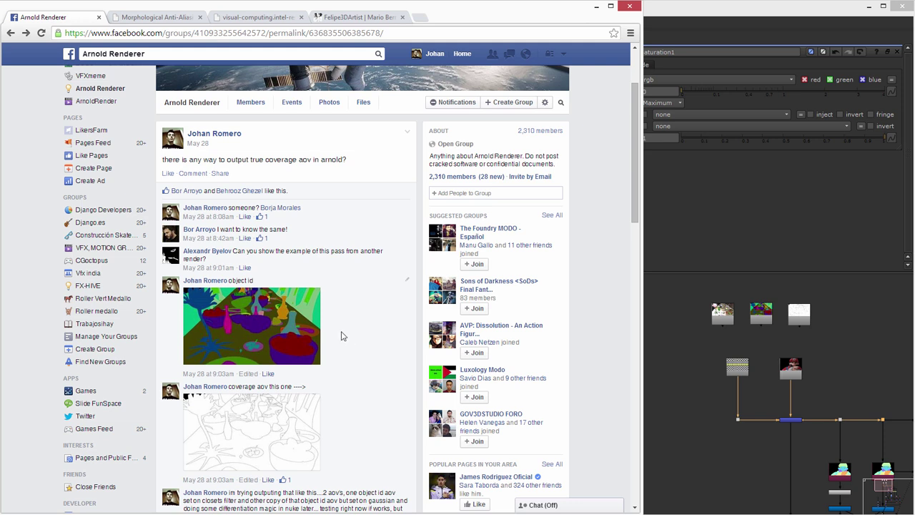
click(244, 319)
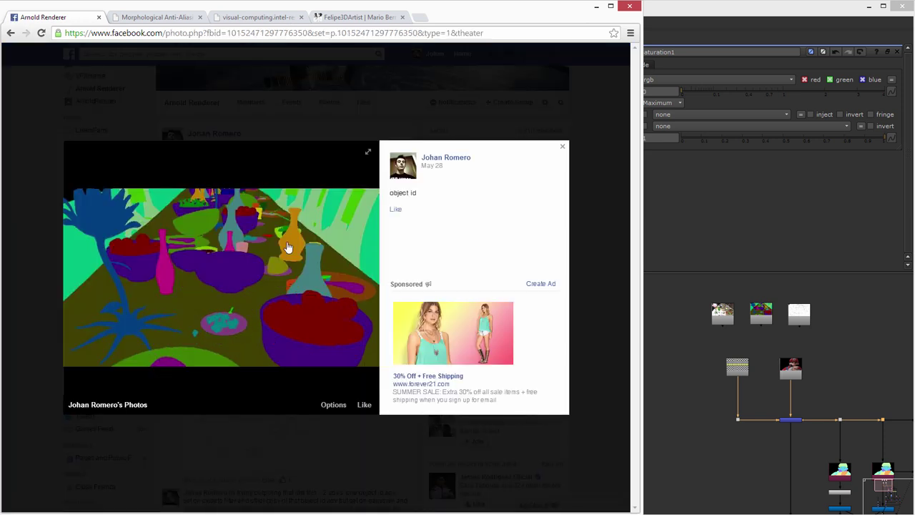
click(363, 136)
click(262, 430)
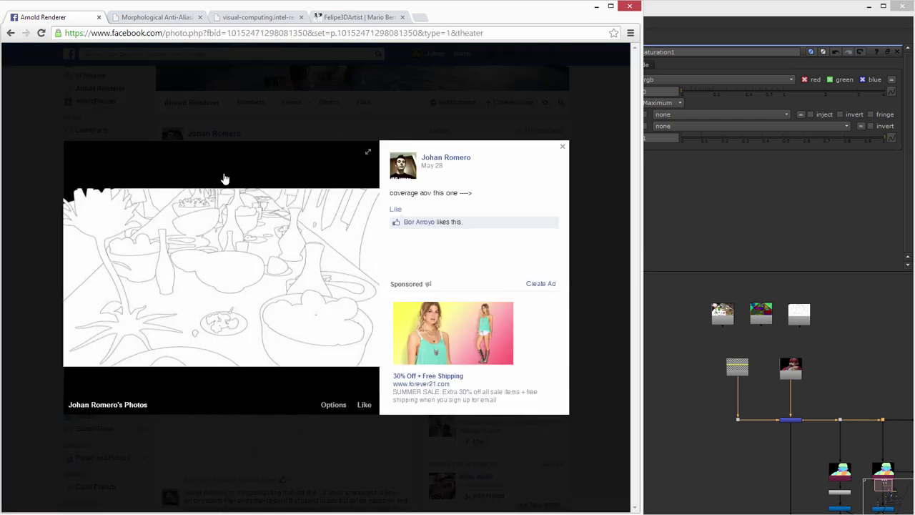
click(311, 99)
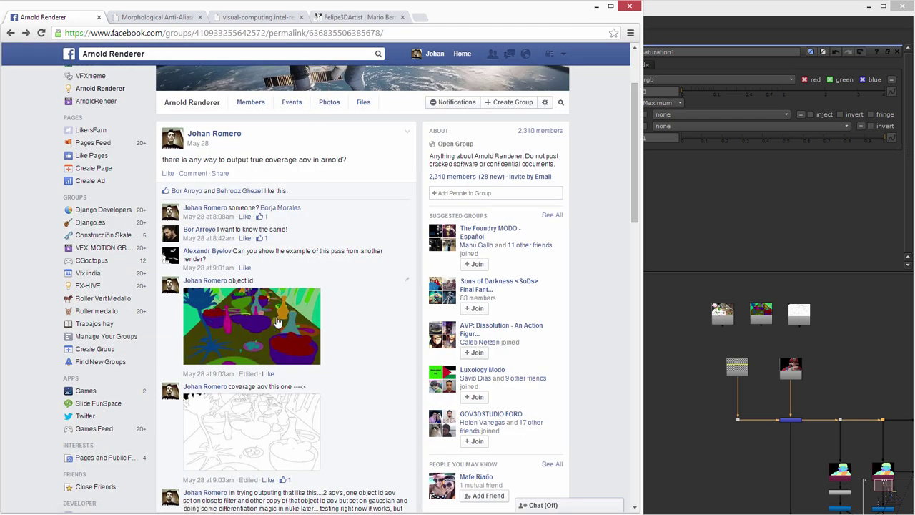
Reopen both example images to compare the object id colours with the coverage outlines, and return to the original question.
click(262, 317)
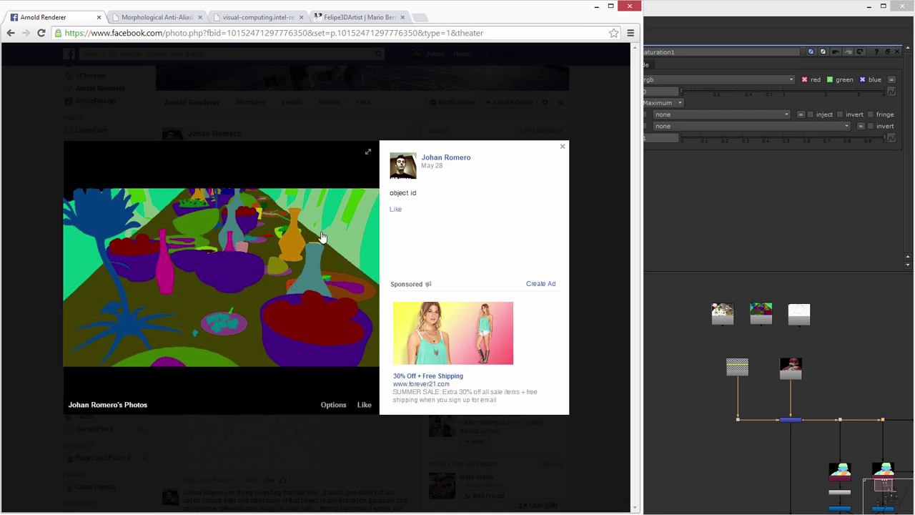
click(304, 125)
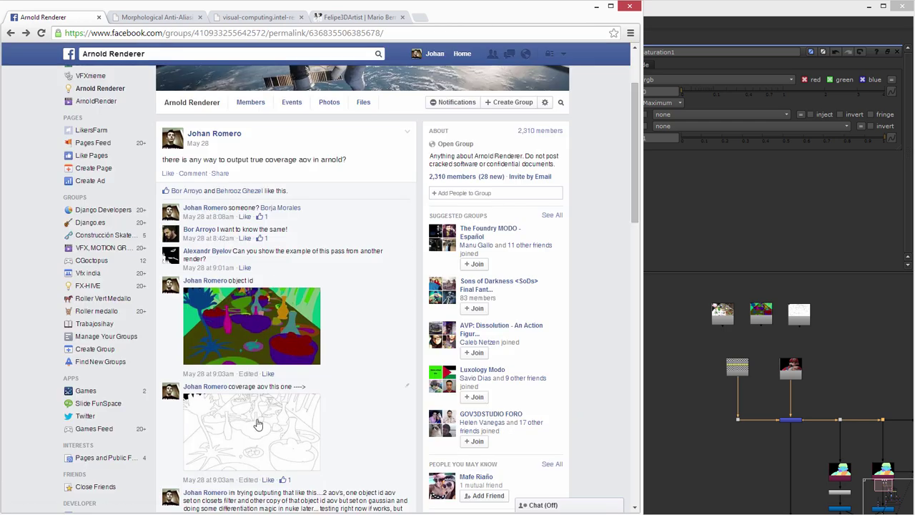
click(258, 423)
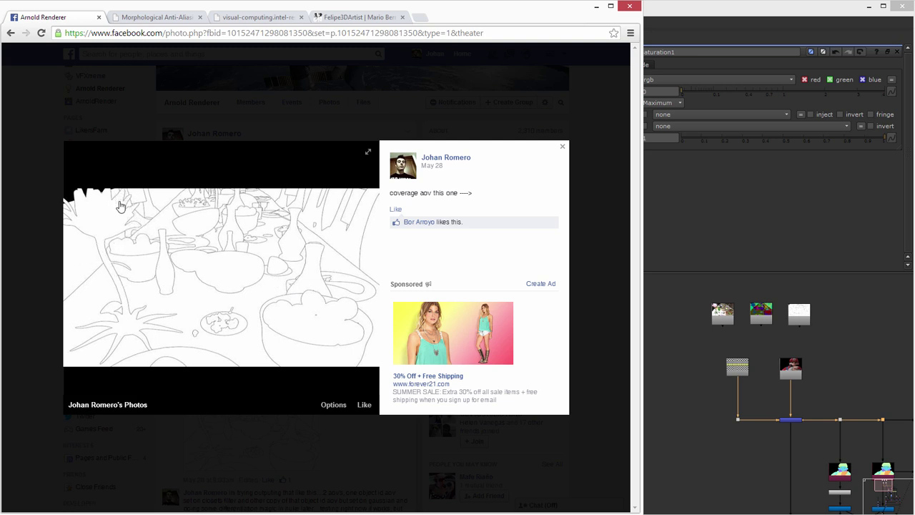
click(321, 93)
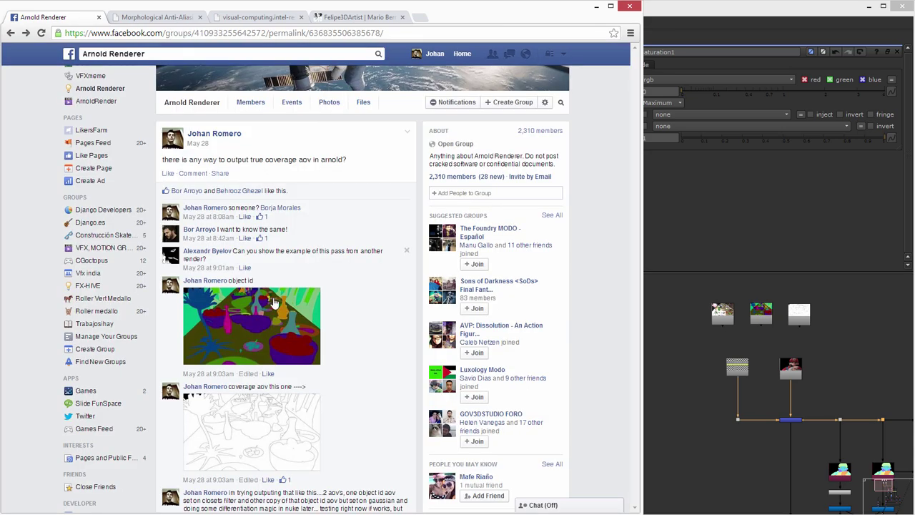
scroll(276, 308, down, 3)
scroll(276, 307, up, 2)
scroll(276, 308, up, 5)
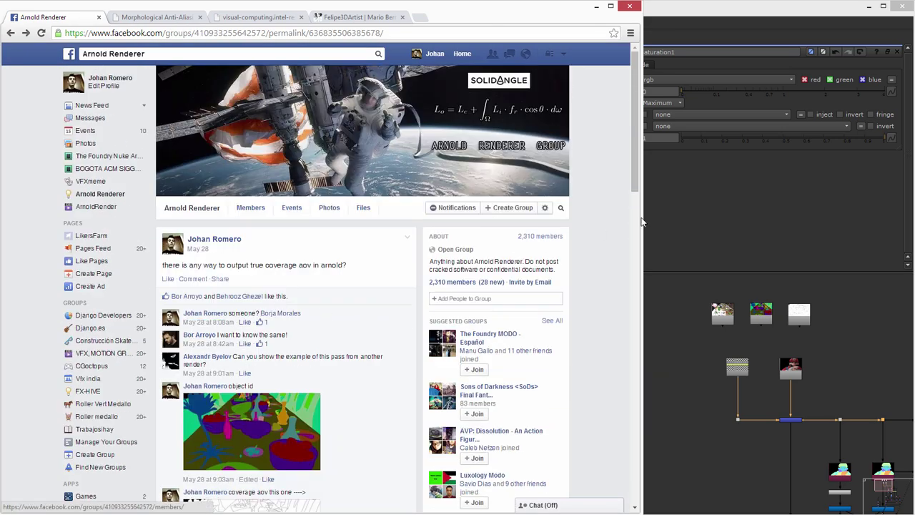
Switch to NukeX and view the three reference images above the main node tree one after another.
click(684, 203)
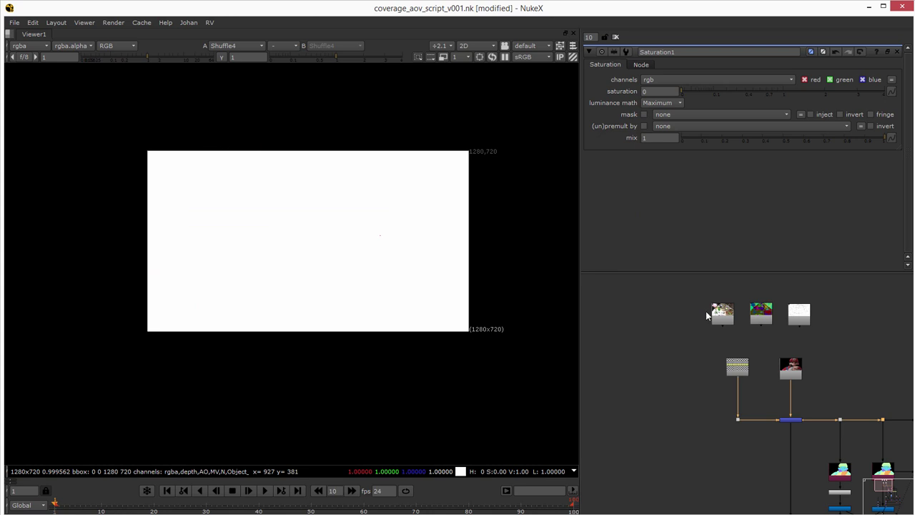
click(725, 319)
key(1)
click(765, 320)
key(1)
click(801, 322)
key(1)
View the output of the Object_id shuffle node and inspect the character's colour regions.
middle_drag(807, 349, 662, 312)
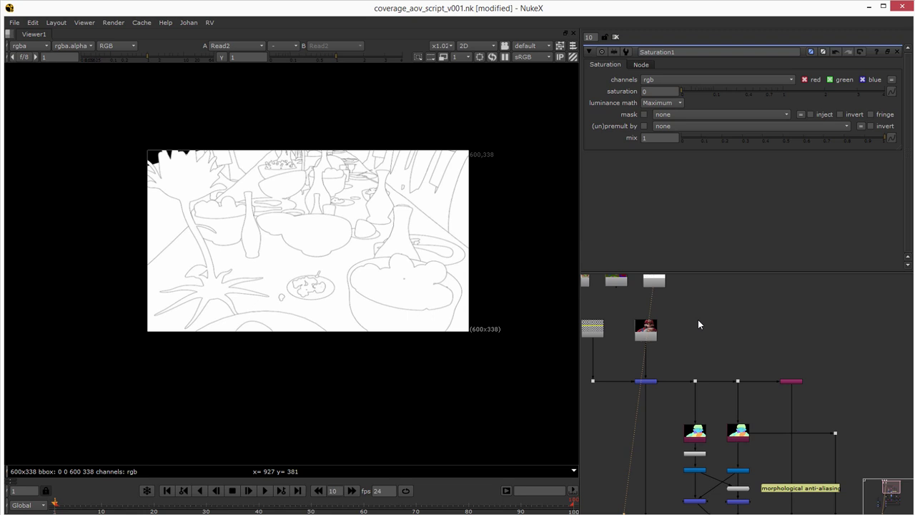
middle_drag(710, 394, 712, 356)
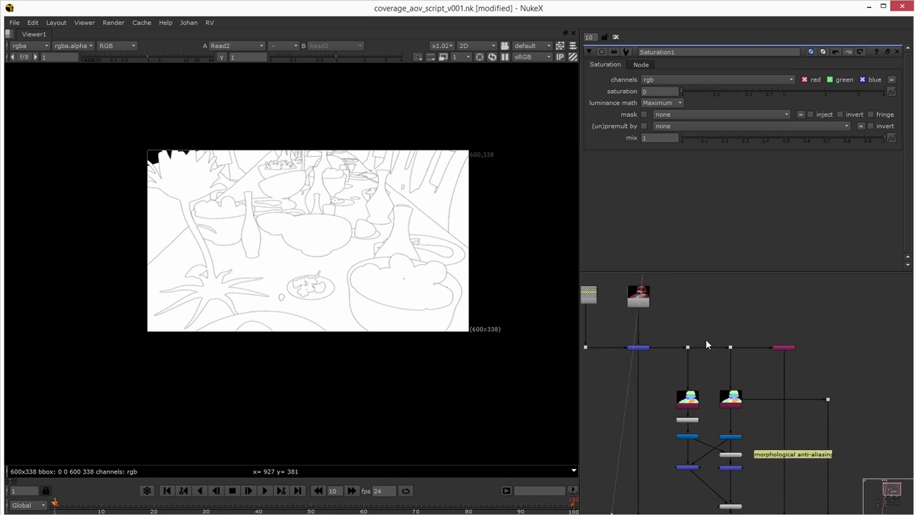
drag(703, 335, 716, 410)
middle_drag(709, 413, 702, 391)
click(690, 378)
click(706, 386)
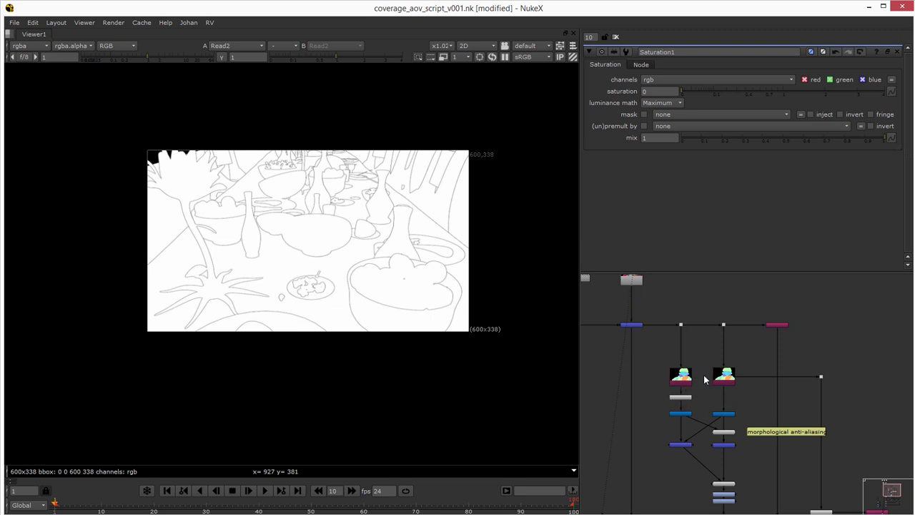
click(685, 381)
key(1)
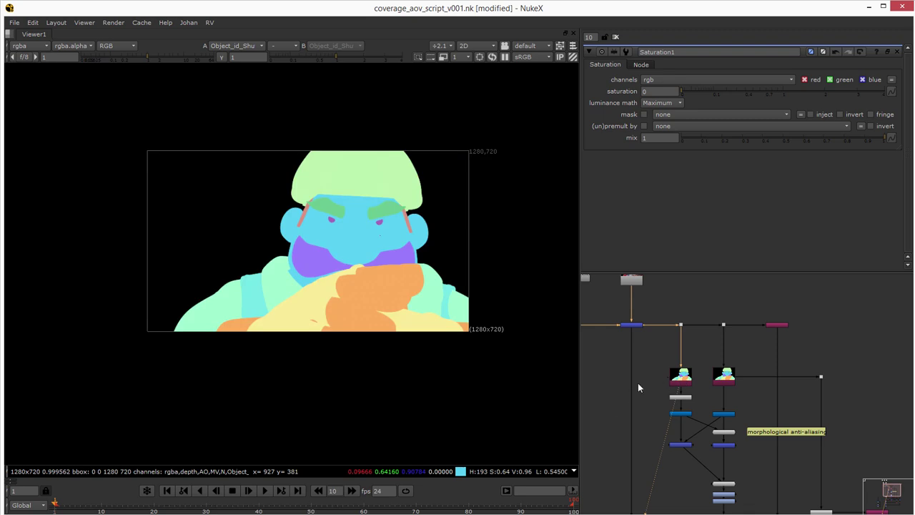
scroll(360, 250, up, 3)
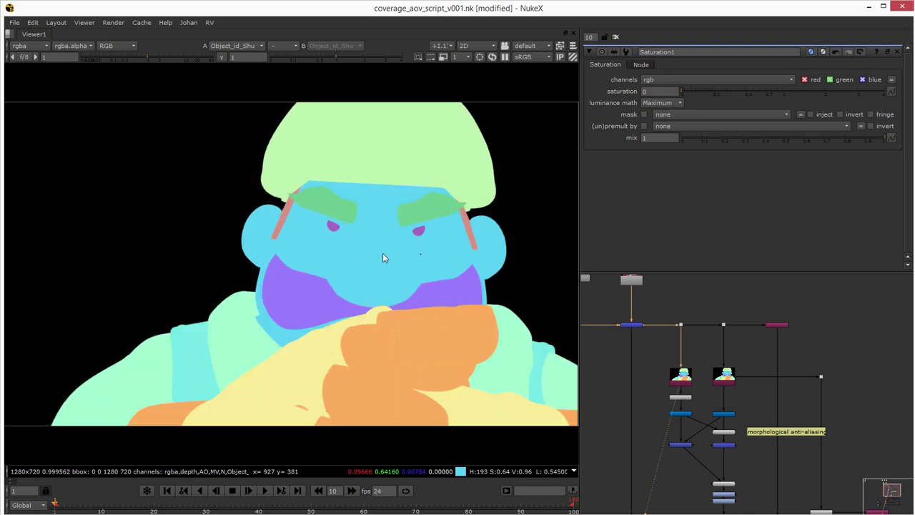
Compare the outputs of the Object_id and Object_id_closest shuffle nodes by viewing them alternately.
click(722, 379)
key(1)
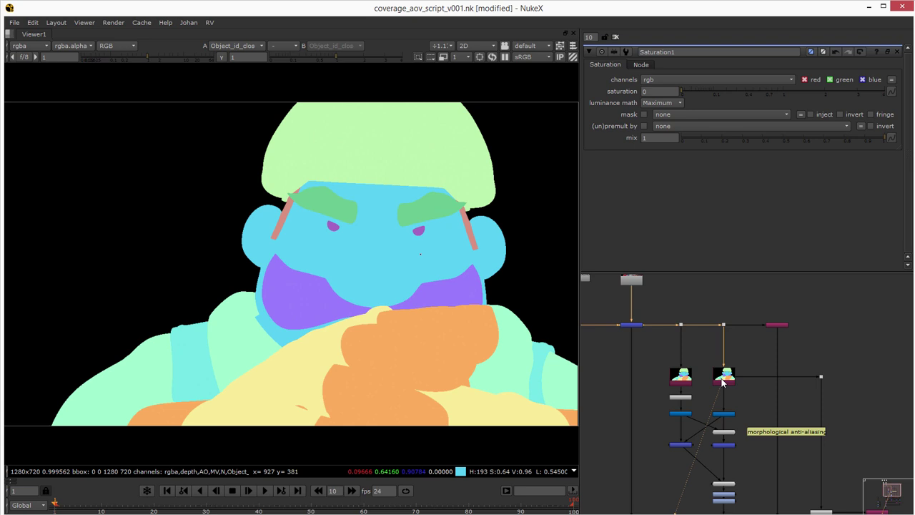
click(682, 376)
key(1)
click(727, 379)
key(1)
click(685, 377)
key(1)
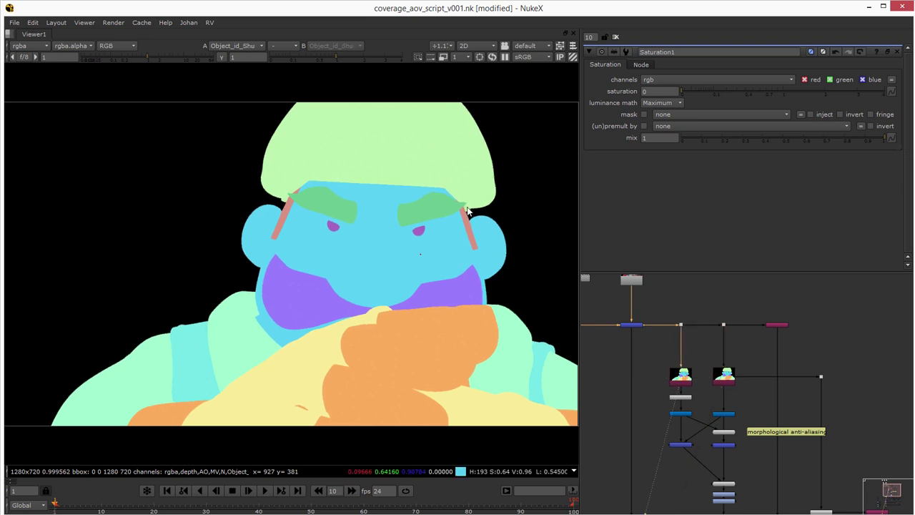
Examine the edge pixels where the hat, eyebrow and ear meet, alternating between the Object_id and Object_id_closest passes.
alt+middle_drag(472, 215, 431, 226)
alt+middle_drag(431, 225, 508, 224)
middle_drag(464, 239, 437, 246)
alt+middle_drag(437, 246, 459, 242)
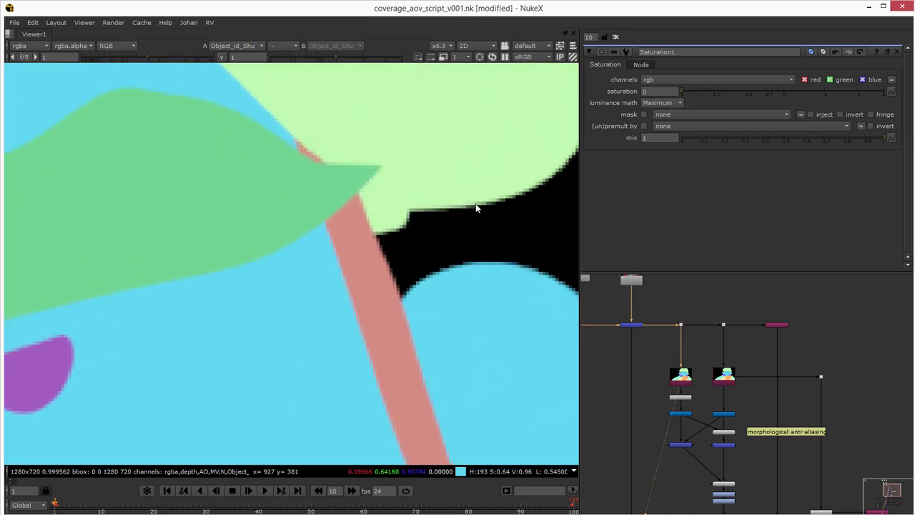
click(725, 379)
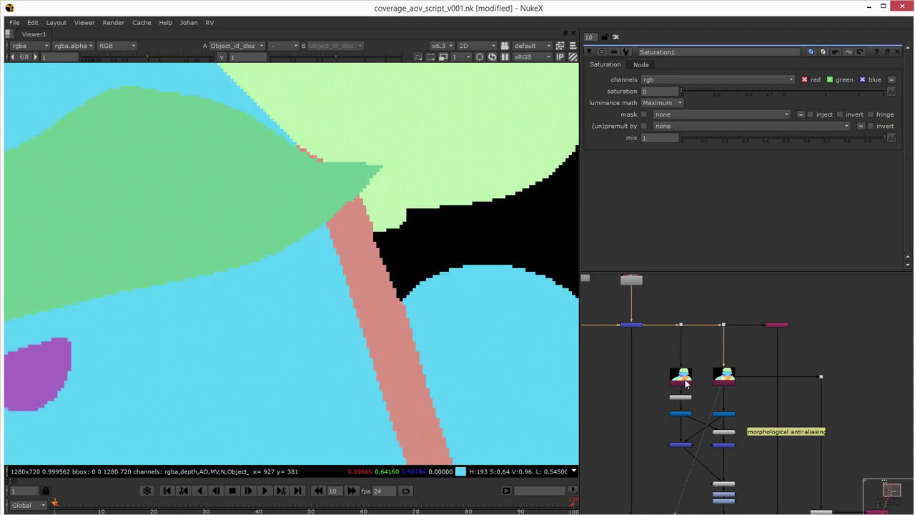
click(686, 381)
click(726, 382)
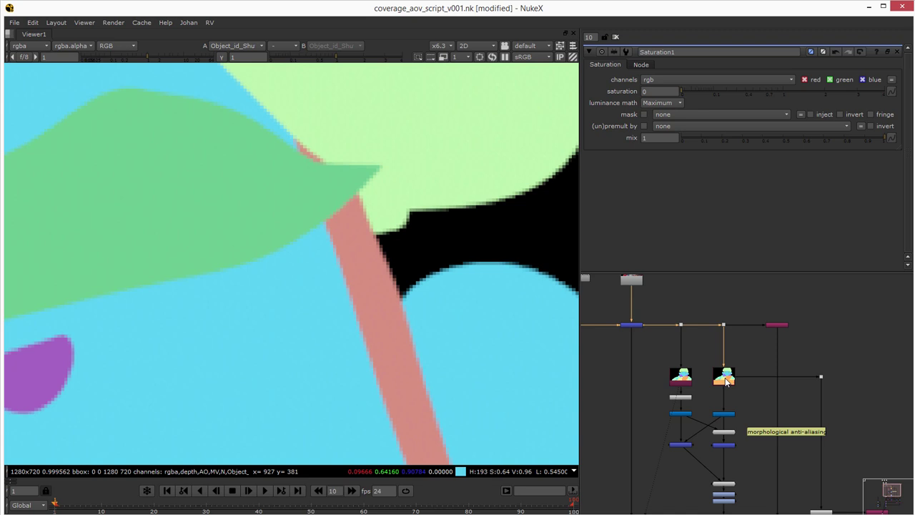
key(1)
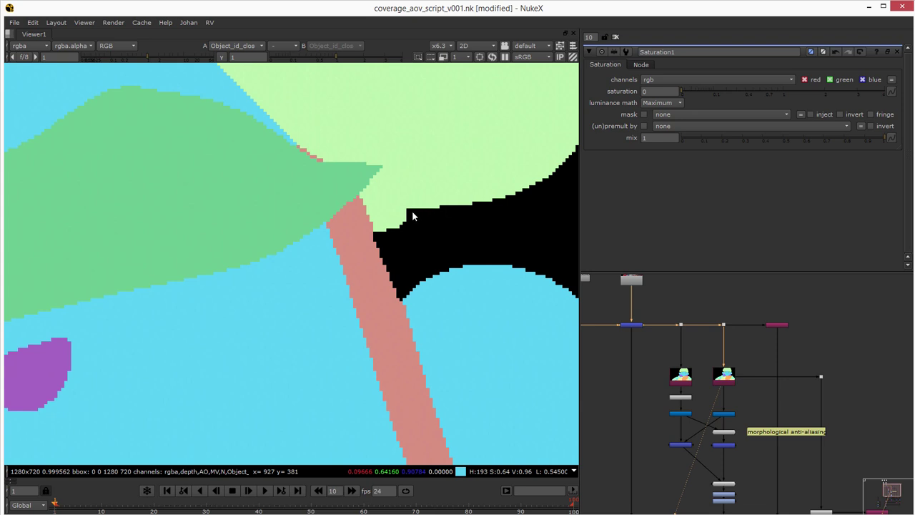
click(683, 376)
key(1)
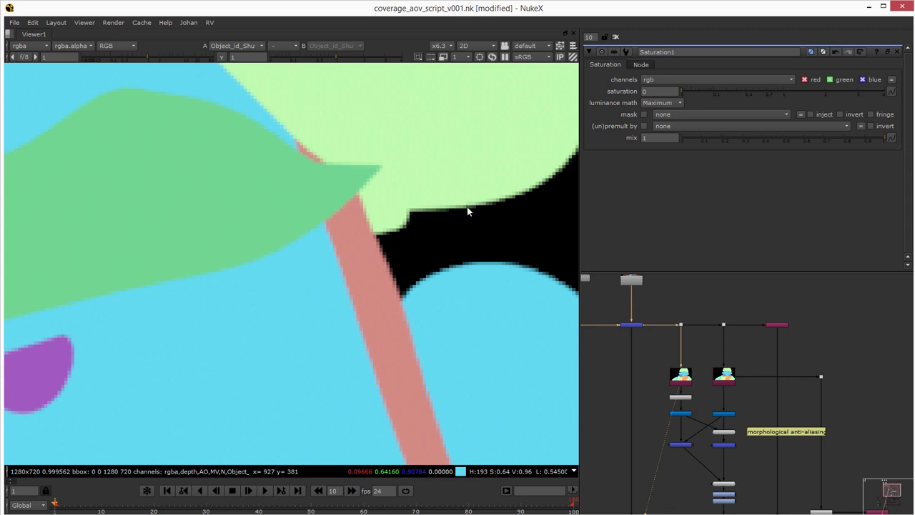
middle_drag(486, 206, 451, 214)
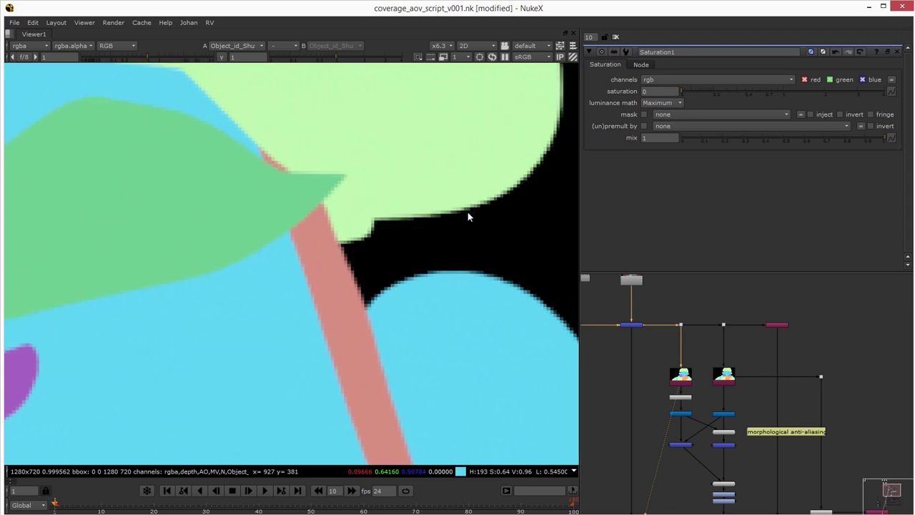
click(724, 376)
key(1)
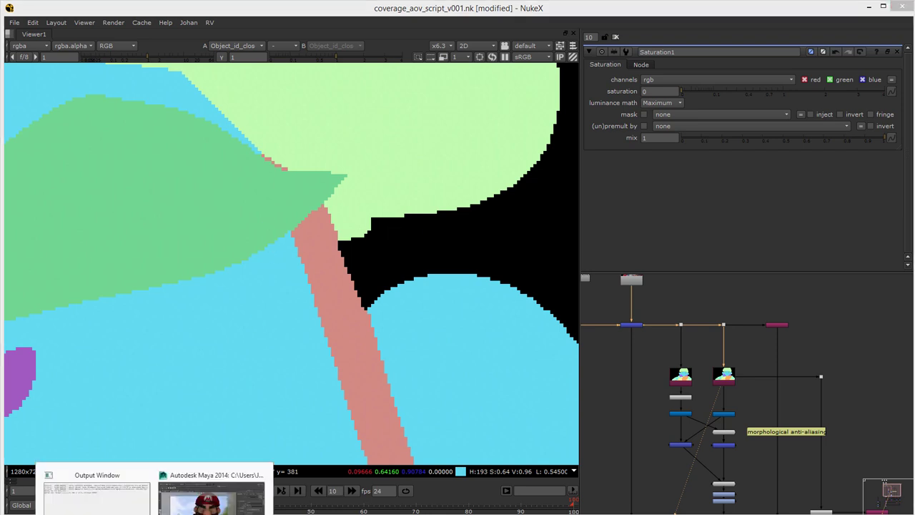
Switch to Maya and inspect the aiUtility_Obj_id_closest node and the Object_id and Object_id_closest entries in the AOV list.
click(213, 493)
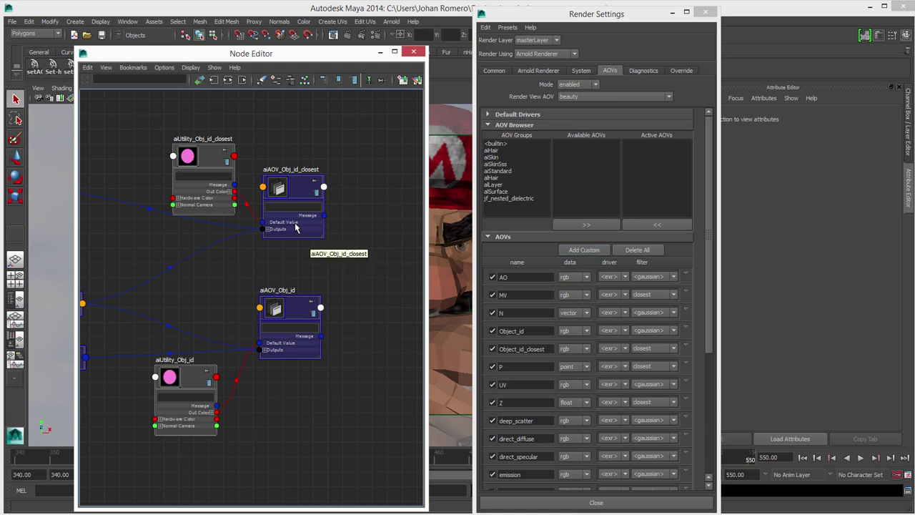
click(214, 164)
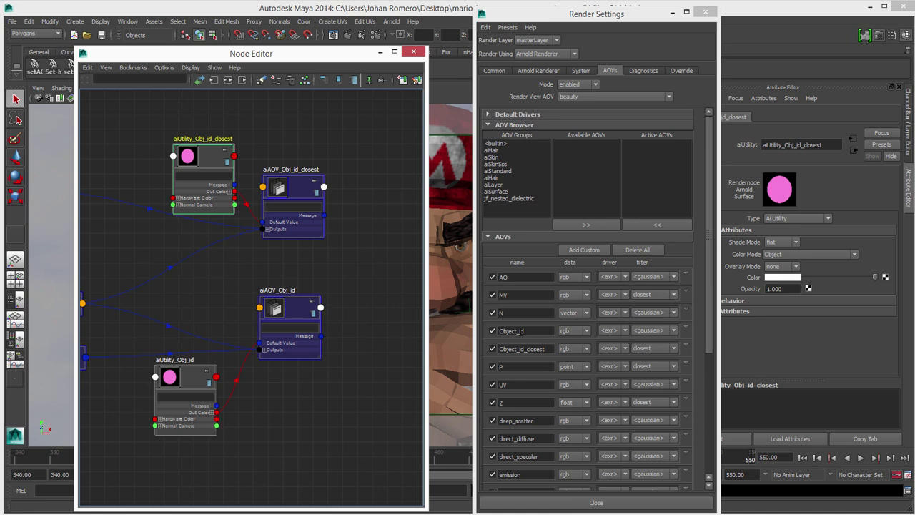
click(532, 331)
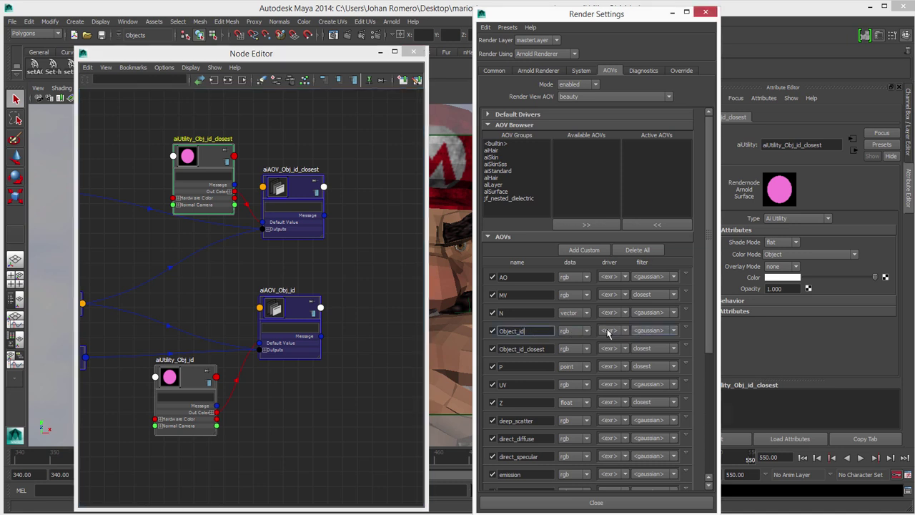
click(548, 349)
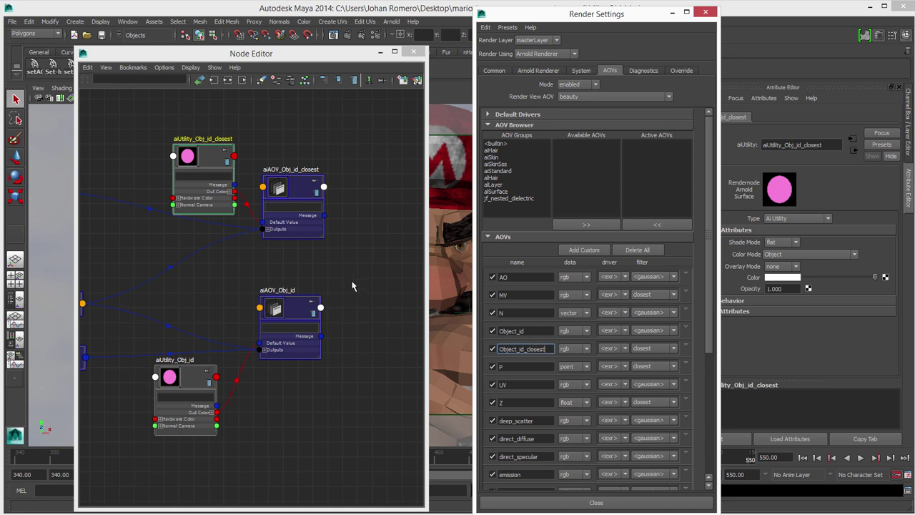
Switch back to NukeX, view the merge node that combines both object ID passes, and open its properties.
click(130, 514)
click(186, 493)
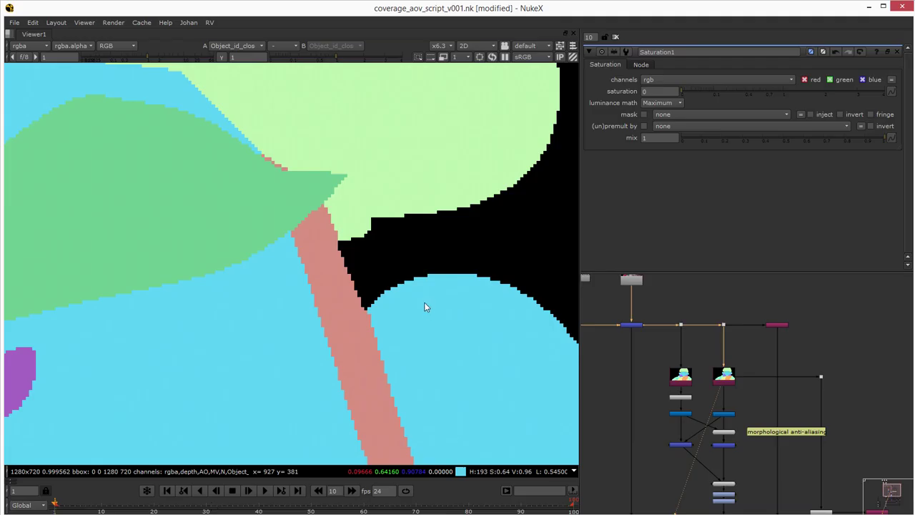
ctrl+shift+click(682, 379)
ctrl+shift+click(721, 379)
middle_drag(692, 432, 704, 408)
scroll(704, 411, up, 2)
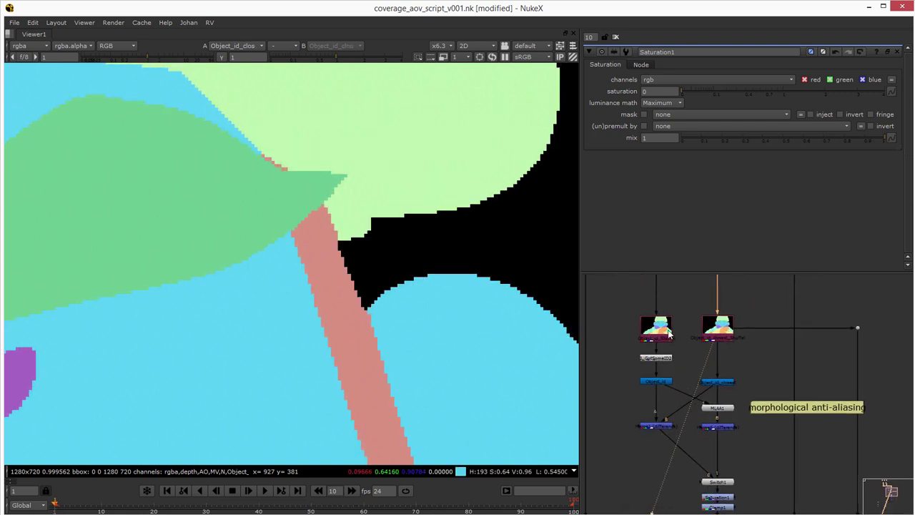
click(657, 427)
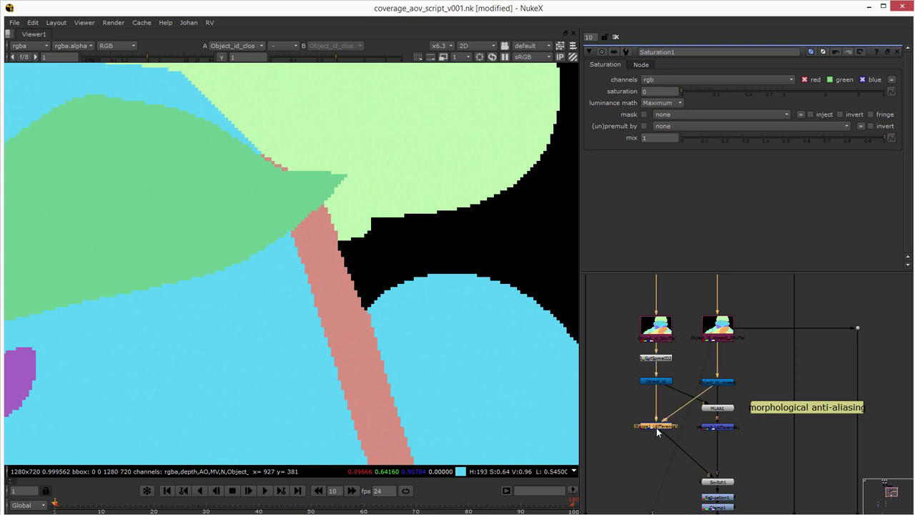
key(1)
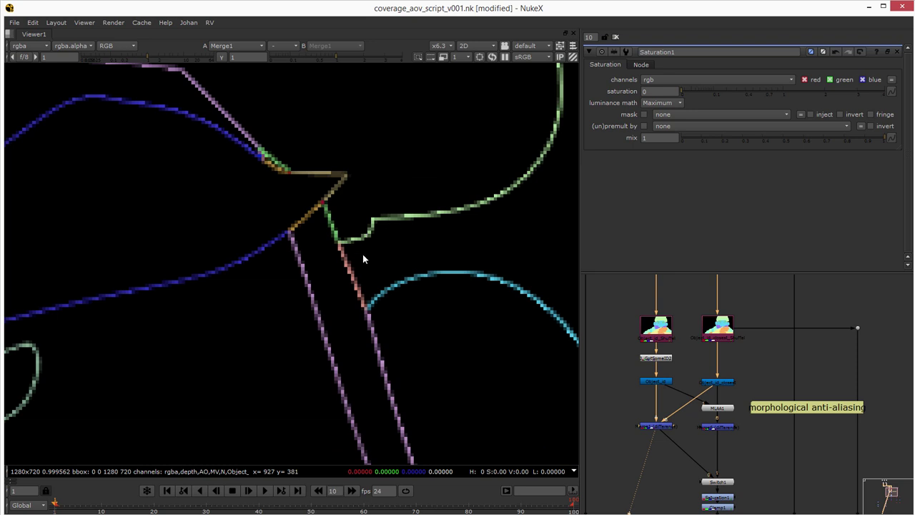
scroll(350, 274, down, 4)
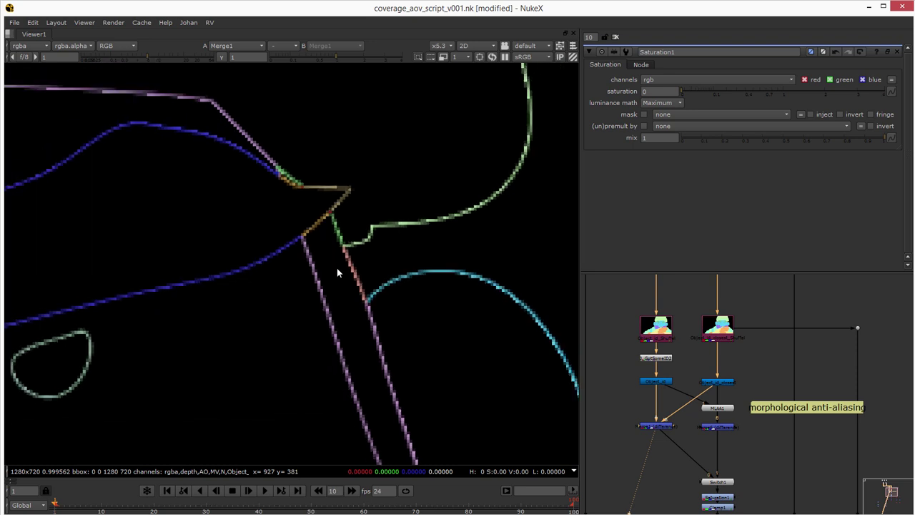
double_click(667, 425)
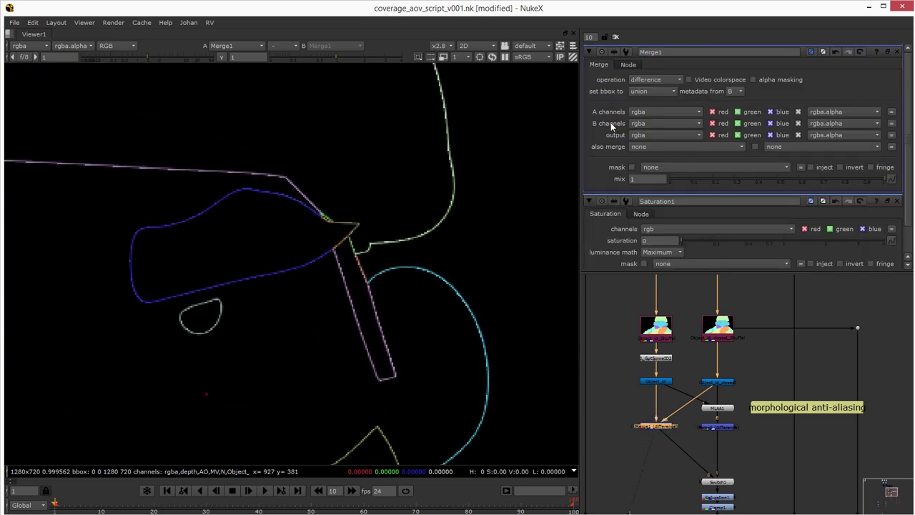
Close all open node properties and frame the full Merge1 difference image in the viewer.
click(616, 38)
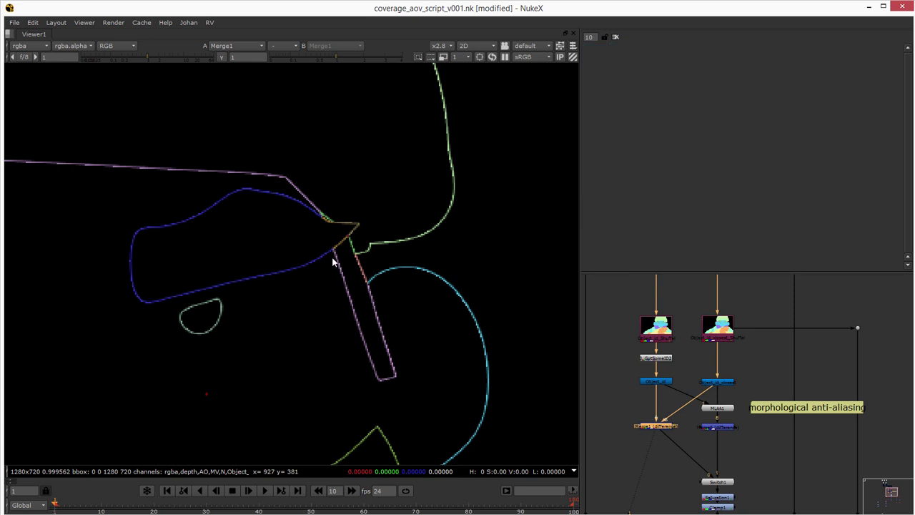
scroll(279, 260, down, 4)
scroll(278, 259, down, 1)
middle_drag(291, 253, 337, 250)
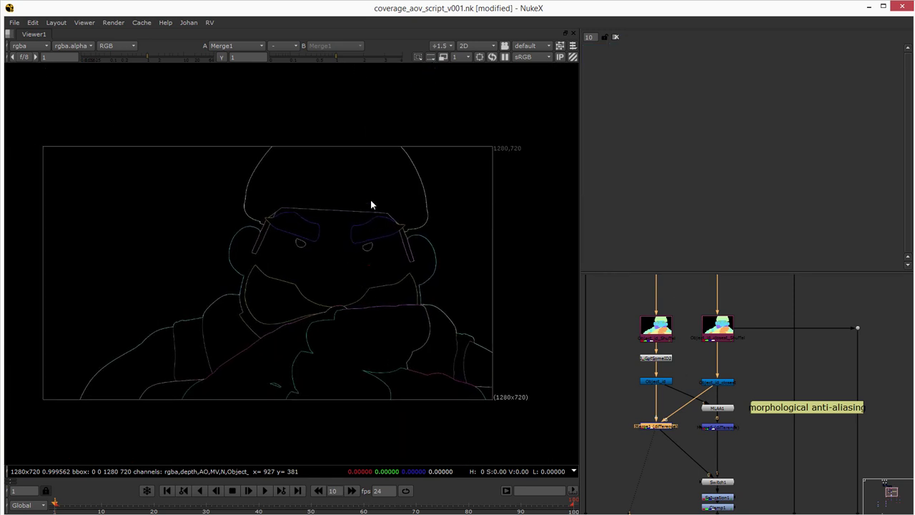
scroll(350, 228, up, 1)
key(f)
View the reference coverage image in Read2 and compare it with the output of Switch1.
middle_drag(680, 348, 684, 420)
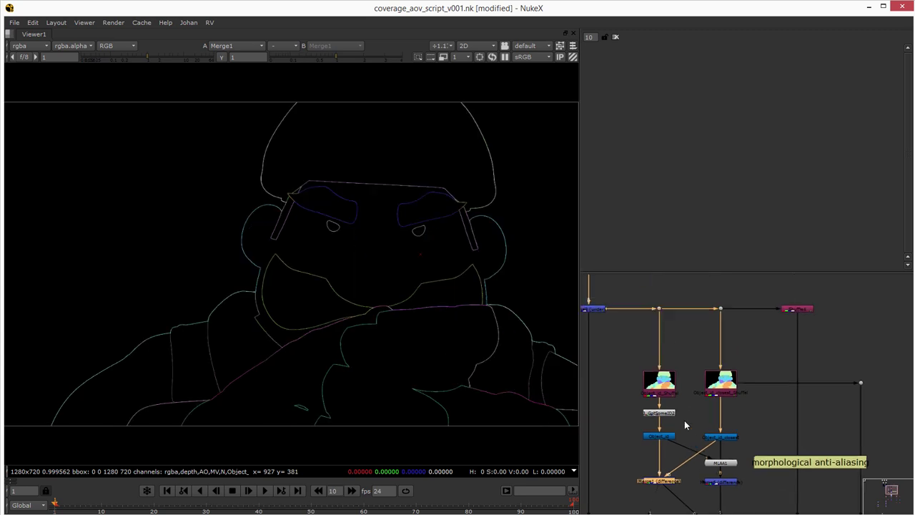
scroll(684, 418, down, 2)
scroll(677, 365, down, 2)
middle_drag(640, 299, 652, 340)
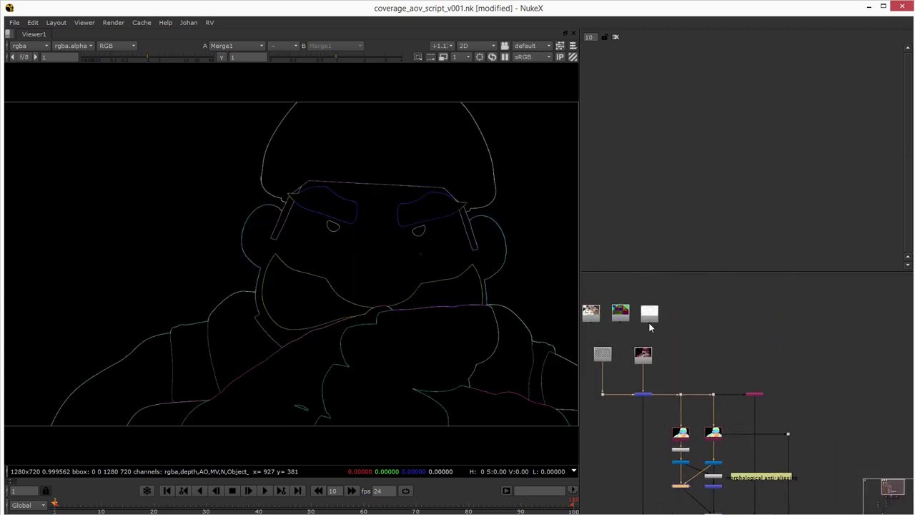
click(650, 321)
key(1)
middle_drag(679, 449, 679, 381)
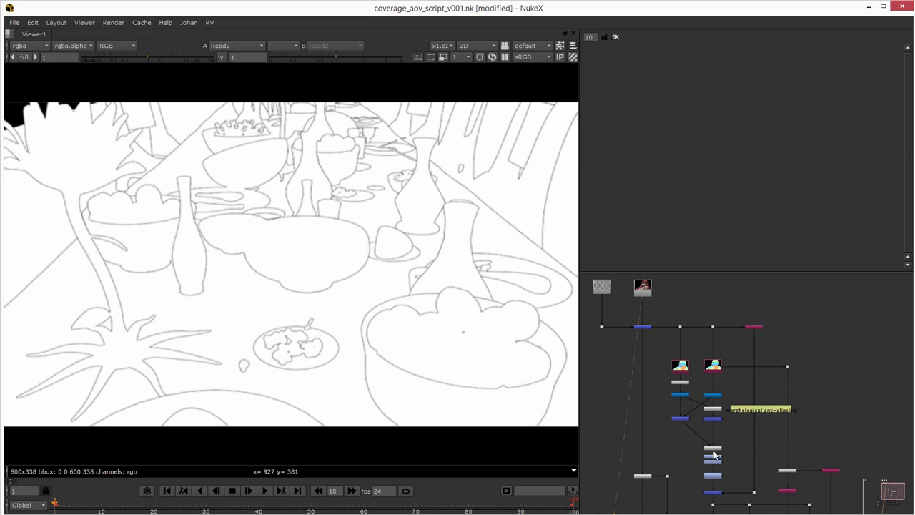
click(713, 452)
key(1)
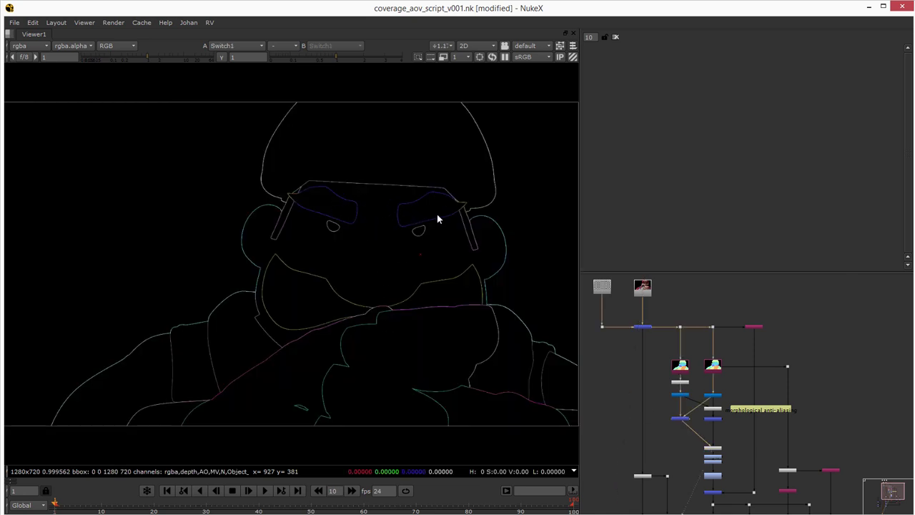
View the Saturation1 node, open its properties and check the available luminance math options.
middle_drag(700, 429, 691, 396)
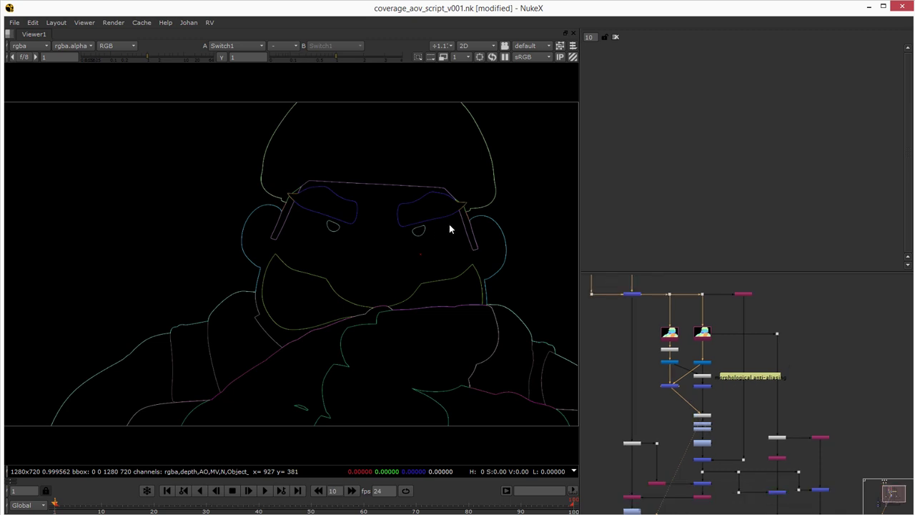
scroll(715, 418, up, 6)
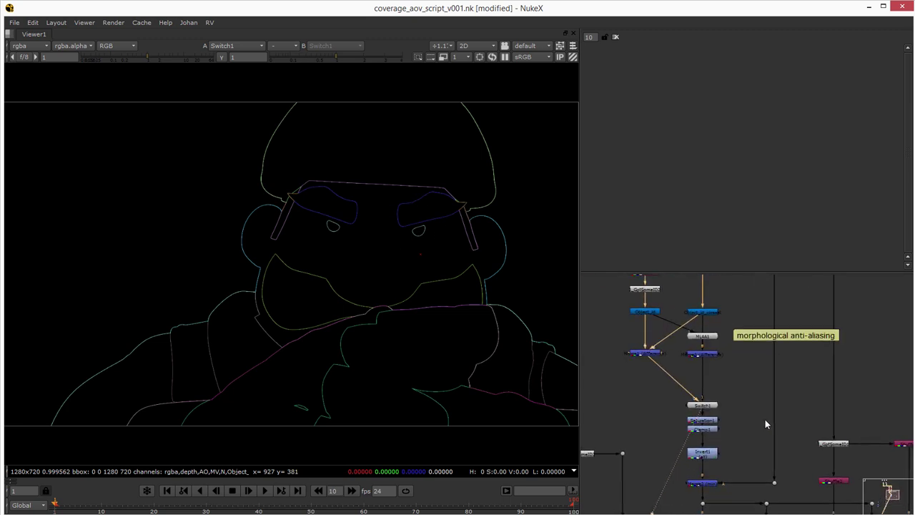
key(1)
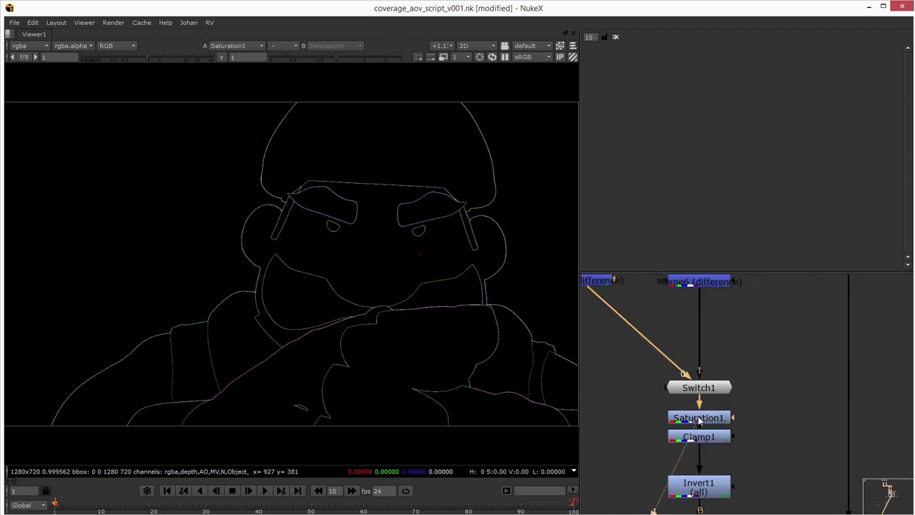
double_click(699, 419)
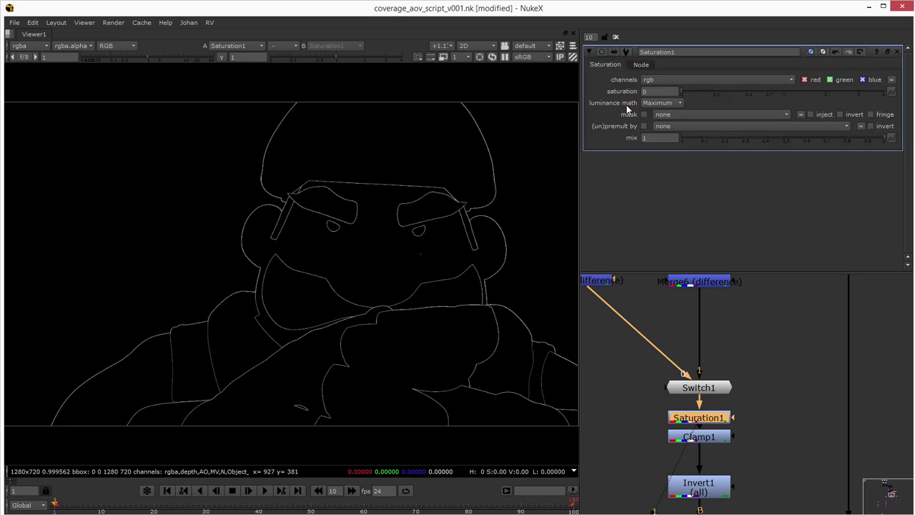
click(659, 104)
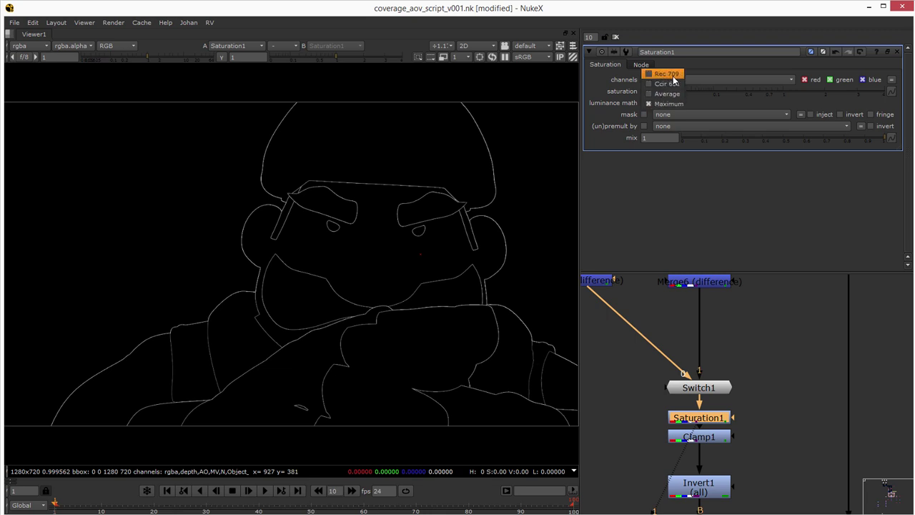
click(714, 109)
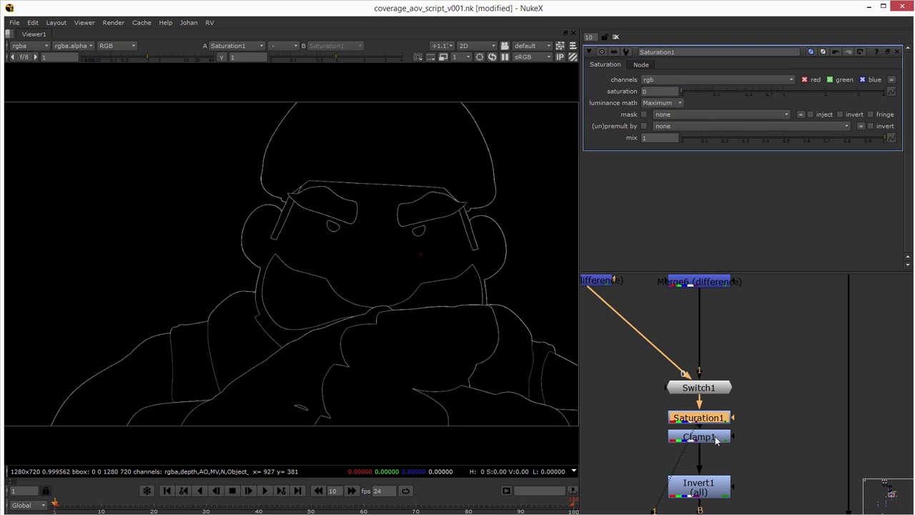
Move Clamp1 slightly further below Saturation1 in the node graph and view the Clamp1 output.
middle_drag(715, 437, 709, 382)
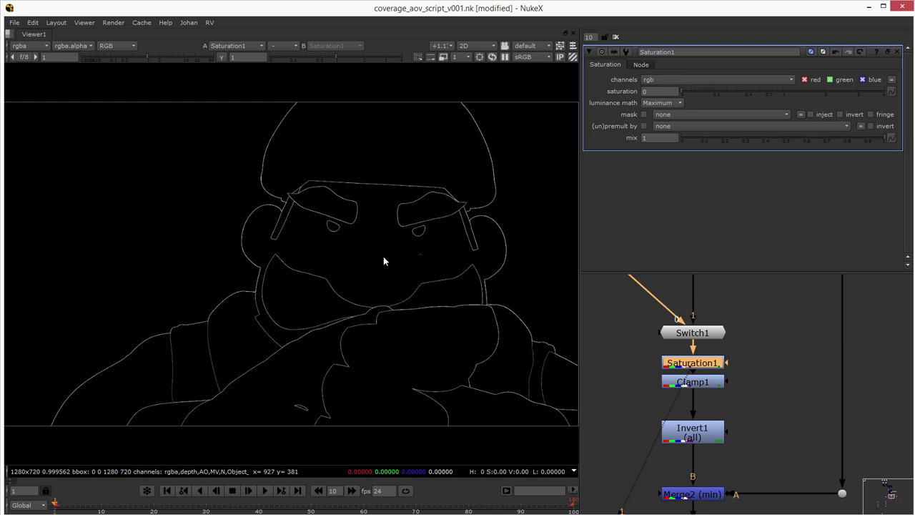
drag(699, 384, 699, 388)
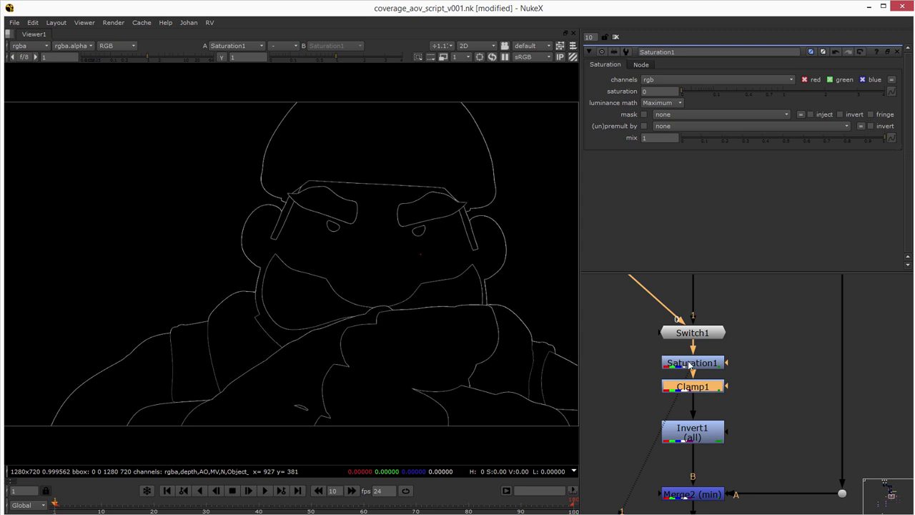
click(690, 365)
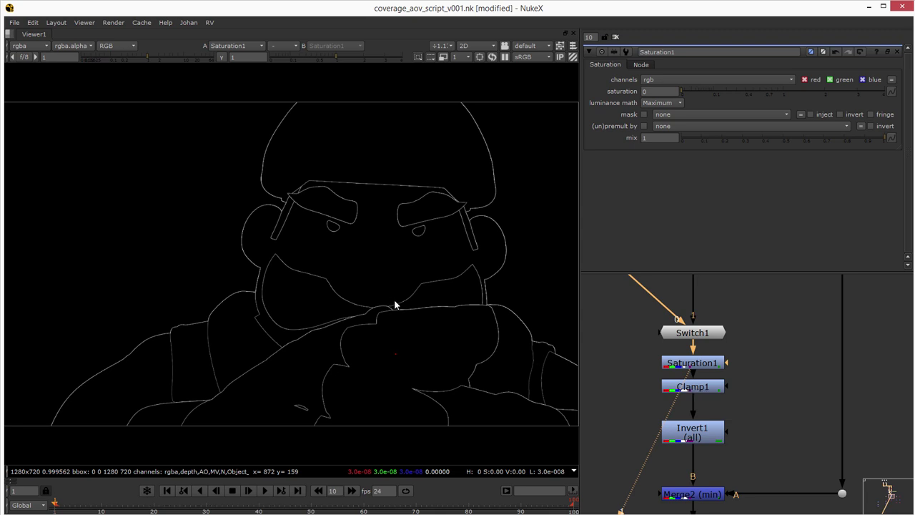
click(703, 390)
key(1)
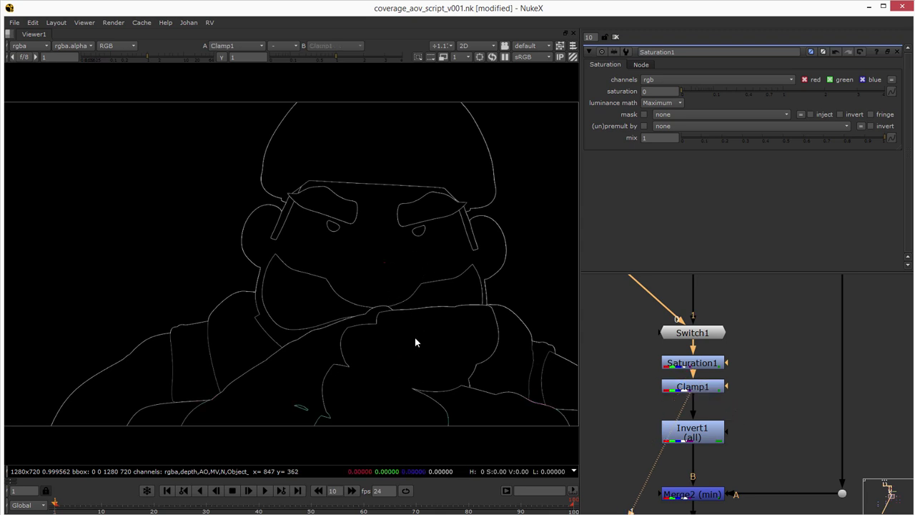
View the Invert1 output and compare it with the reference coverage image in Read2.
middle_drag(746, 463, 697, 374)
click(652, 365)
key(1)
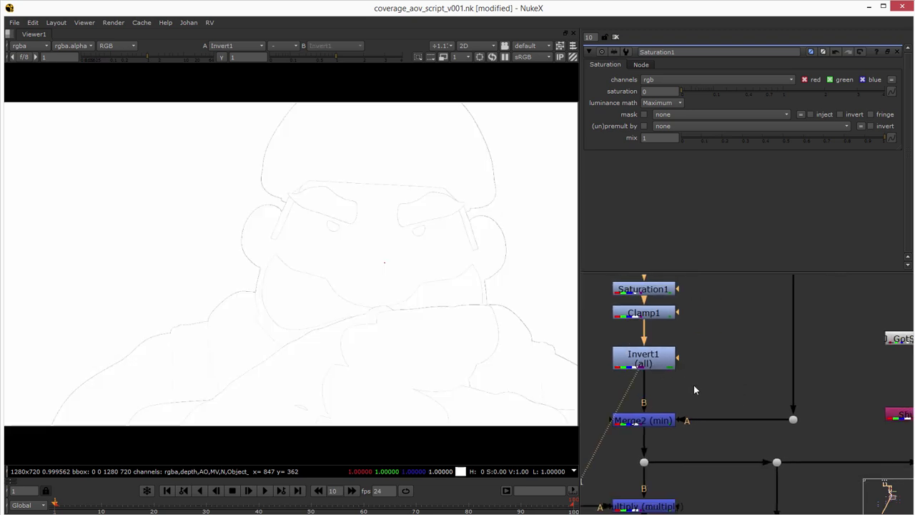
scroll(694, 391, down, 2)
middle_drag(698, 330, 689, 408)
scroll(687, 409, down, 5)
middle_drag(636, 318, 650, 392)
middle_drag(615, 300, 658, 341)
middle_drag(635, 301, 644, 333)
click(651, 304)
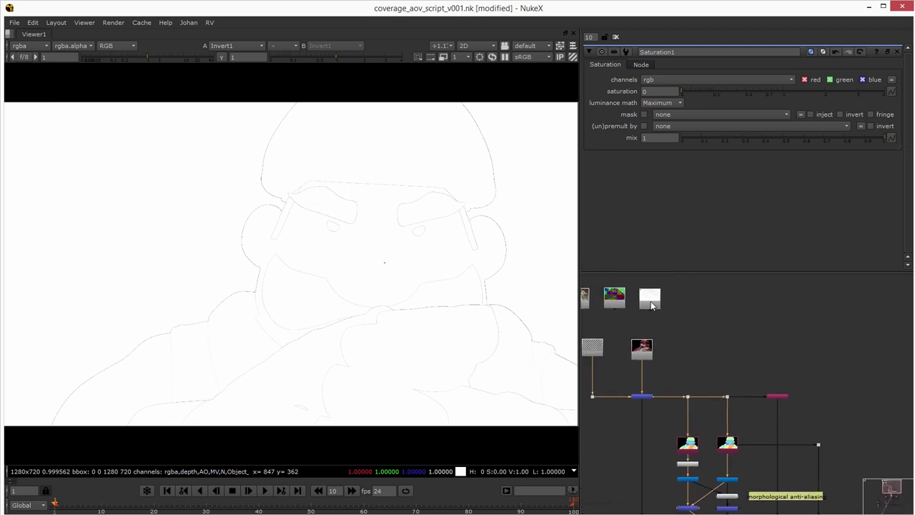
key(1)
View the Merge2 (min) node below Invert1 and the Shuffle4 alpha branch that feeds it.
click(741, 418)
middle_drag(741, 418, 693, 320)
middle_drag(691, 496, 643, 409)
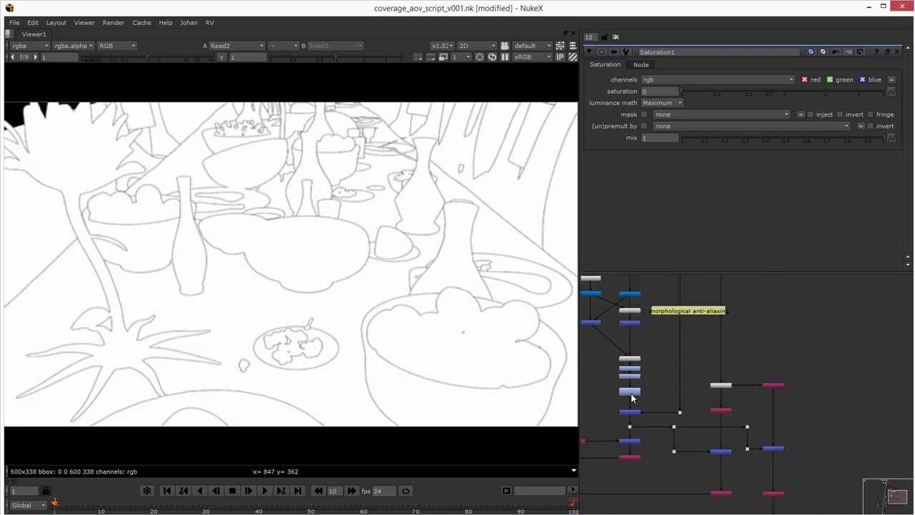
click(630, 413)
key(1)
click(628, 412)
key(1)
middle_drag(662, 402, 641, 470)
middle_drag(652, 343, 680, 397)
click(683, 331)
key(1)
Insert a Copy node just before Shuffle4, connect its other input to the Read1 render and view the result.
middle_drag(678, 335, 709, 357)
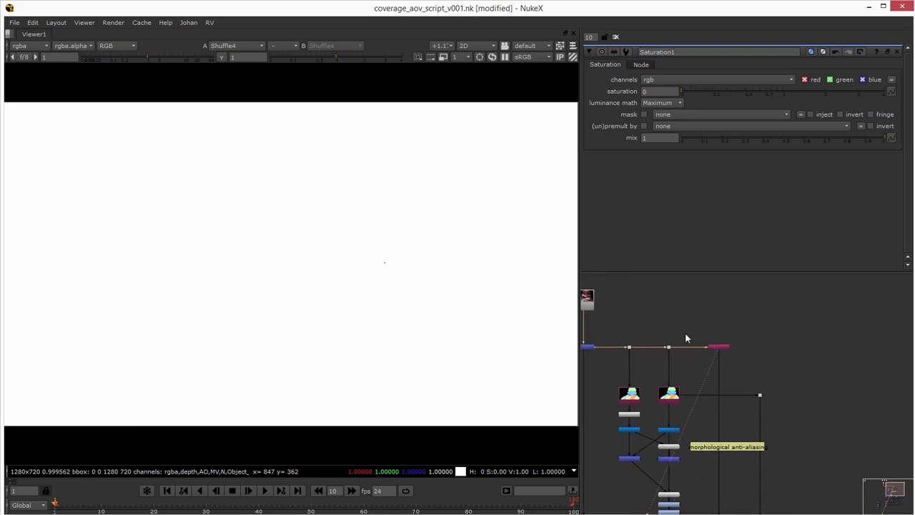
click(685, 331)
key(k)
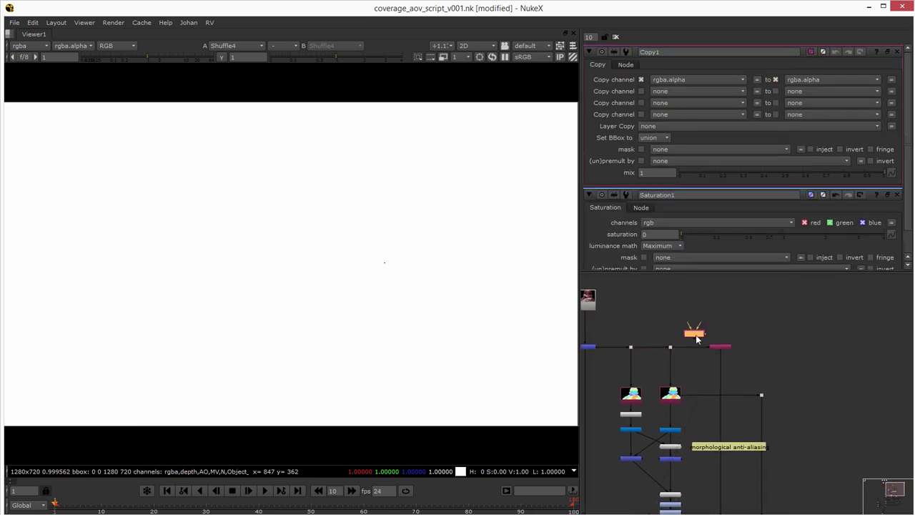
click(586, 302)
key(1)
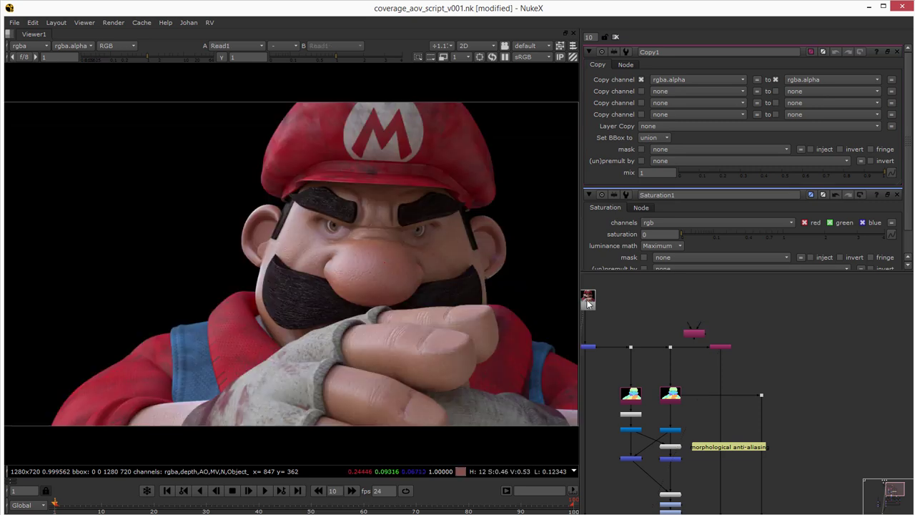
drag(685, 341, 589, 301)
key(1)
Check the alpha channel after the new Copy node by viewing the Shuffle4 and Merge2 (min) outputs.
click(719, 351)
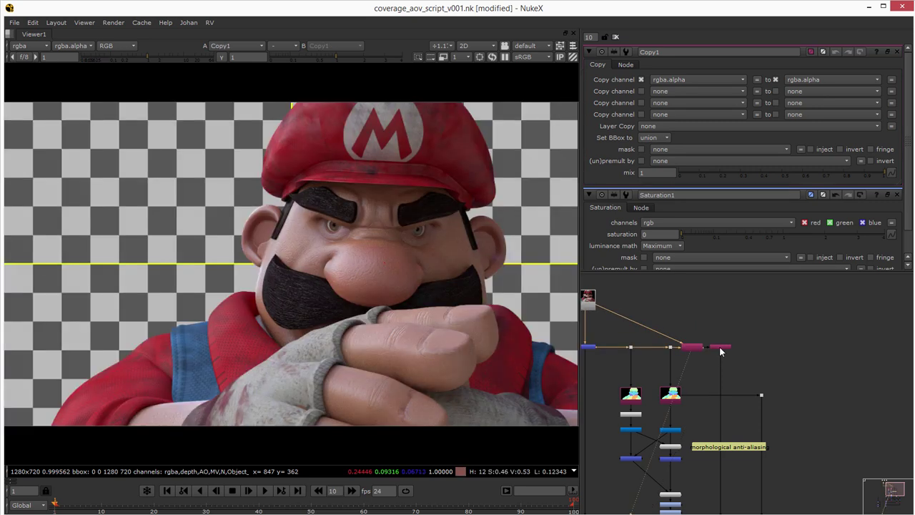
key(a)
key(a)
click(717, 349)
key(1)
middle_drag(715, 367, 706, 300)
middle_drag(713, 411, 709, 348)
click(658, 419)
key(1)
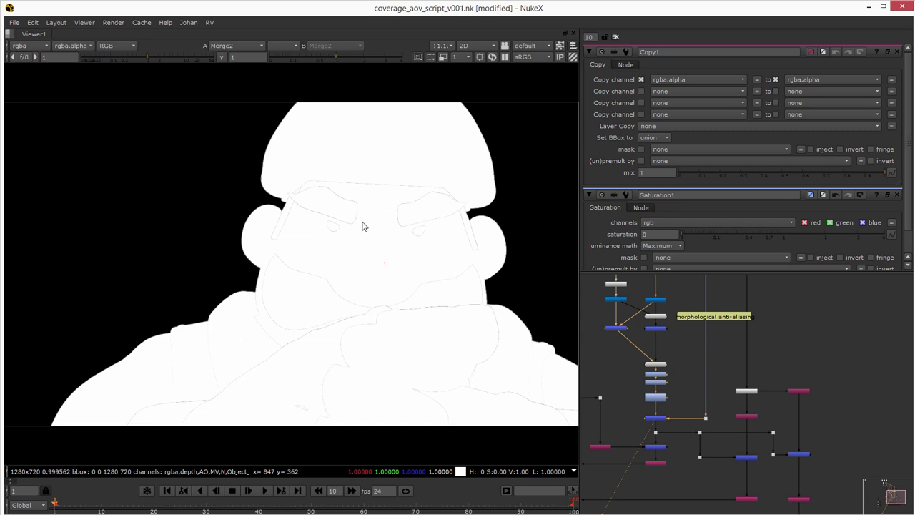
Inspect the J_GotSomeID3 node's ID and coverage channel settings and deselect all rows in its output table.
scroll(692, 377, down, 1)
scroll(697, 370, down, 5)
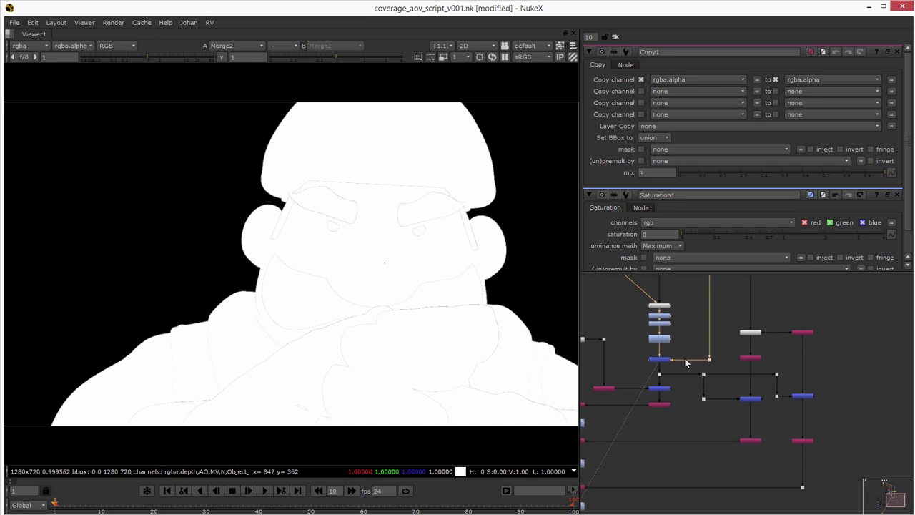
middle_drag(685, 359, 721, 412)
scroll(715, 414, up, 2)
middle_drag(617, 357, 665, 429)
scroll(664, 433, up, 1)
click(647, 456)
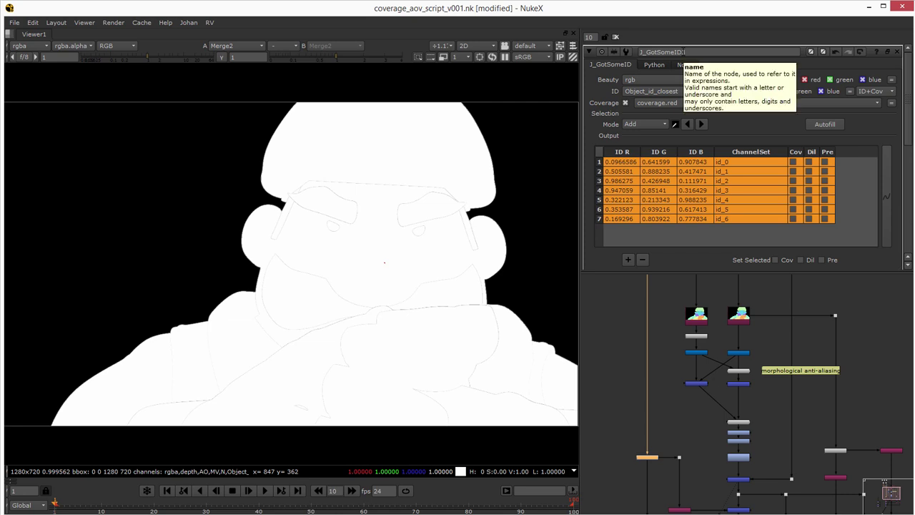
click(616, 38)
middle_drag(673, 453, 664, 399)
double_click(643, 410)
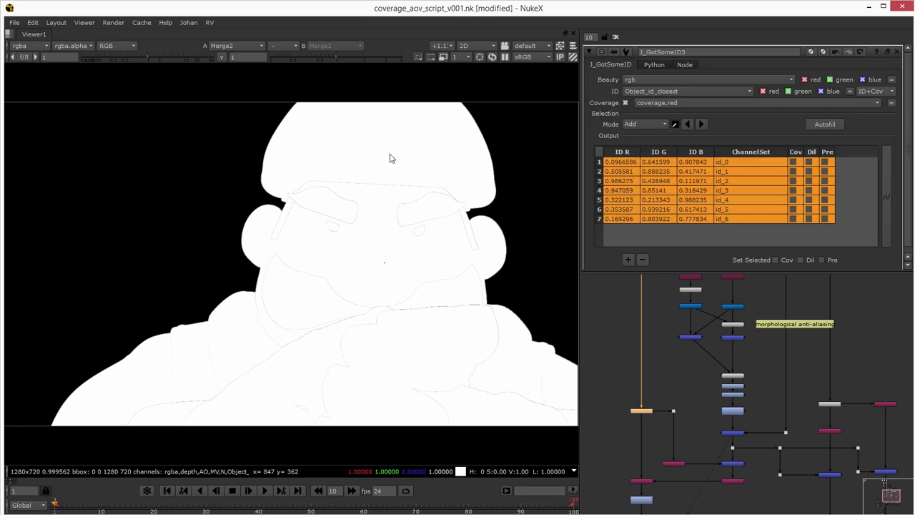
click(643, 234)
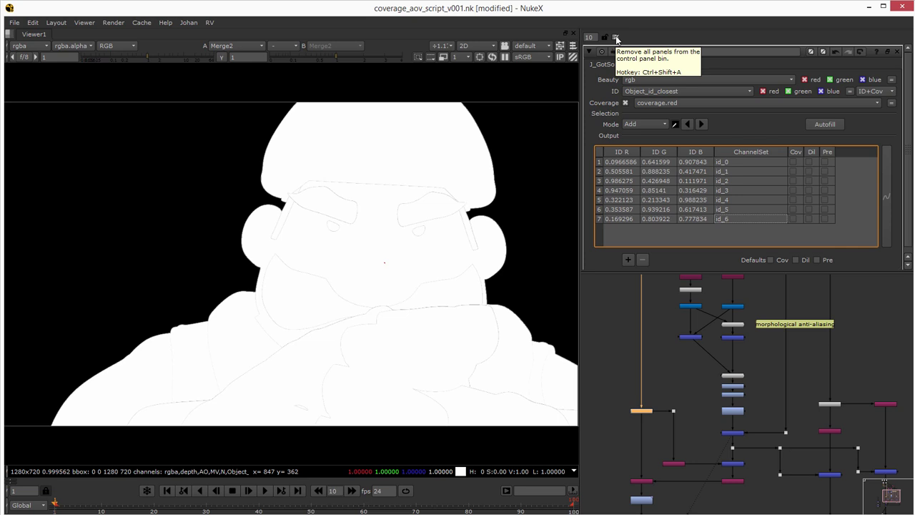
Clear the properties bin, reopen the J_GotSomeID3 properties and view the ID matte from Shuffle3.
click(615, 37)
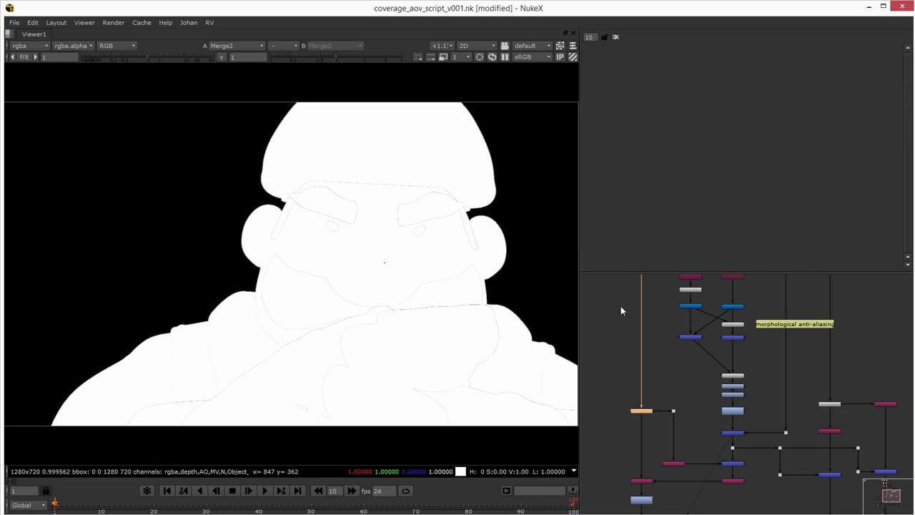
middle_drag(657, 429, 652, 393)
double_click(642, 376)
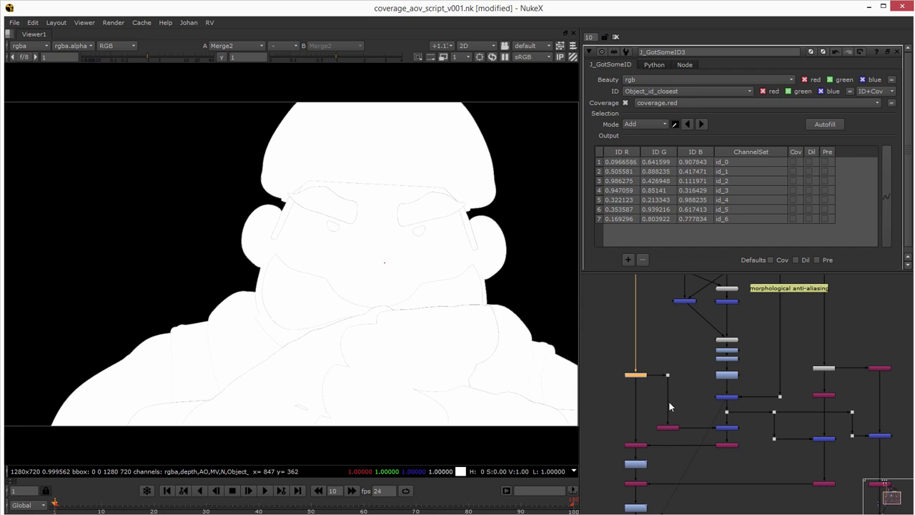
scroll(670, 404, up, 3)
click(667, 444)
key(1)
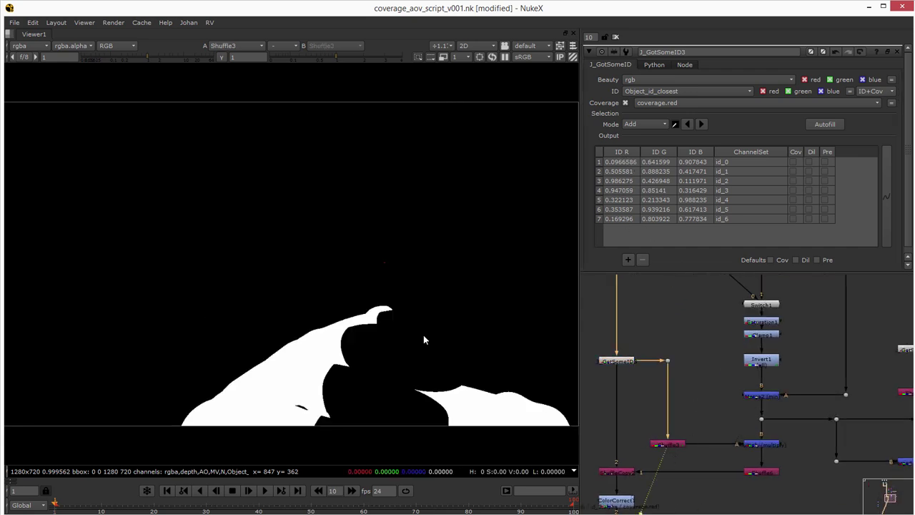
Examine the edges of the Shuffle3 matte and compare it with the coverage output of Merge2 (min).
middle_drag(339, 338, 342, 292)
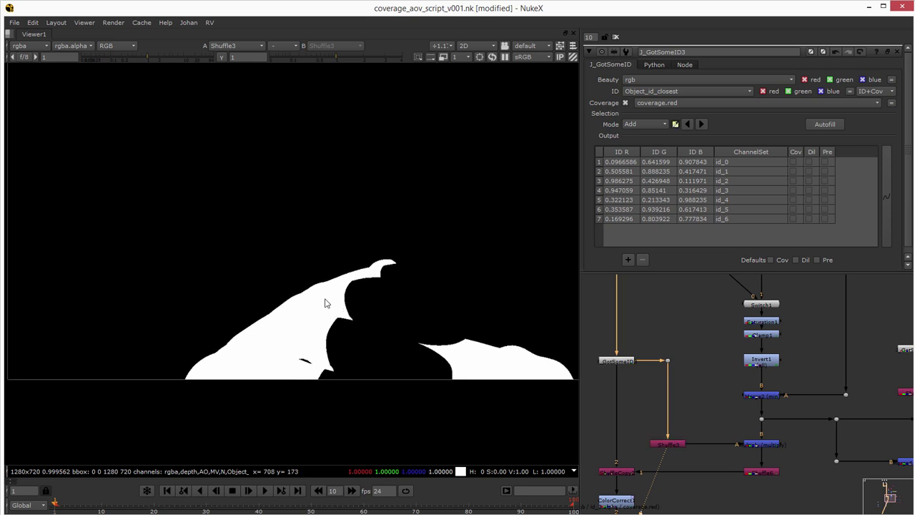
middle_drag(319, 323, 316, 308)
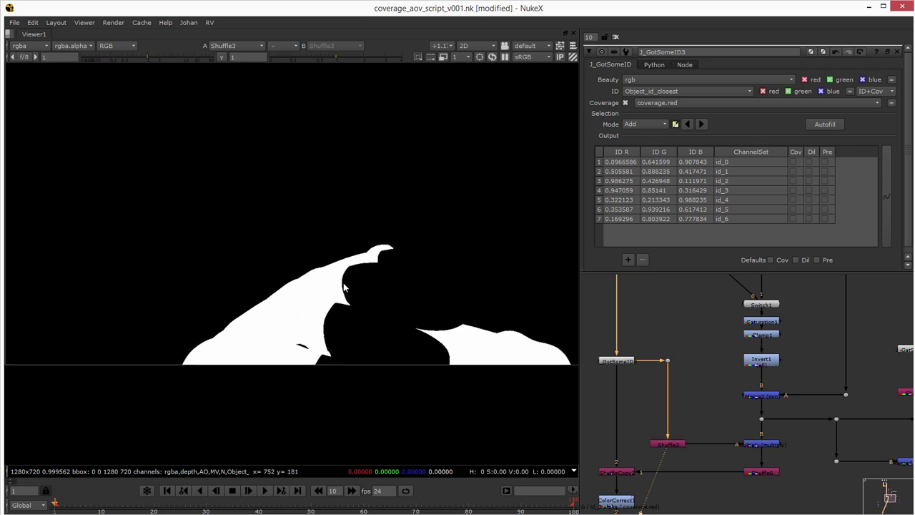
mouse_move(702, 369)
middle_down()
mouse_move(659, 341)
mouse_move(703, 380)
middle_up()
click(733, 386)
key(1)
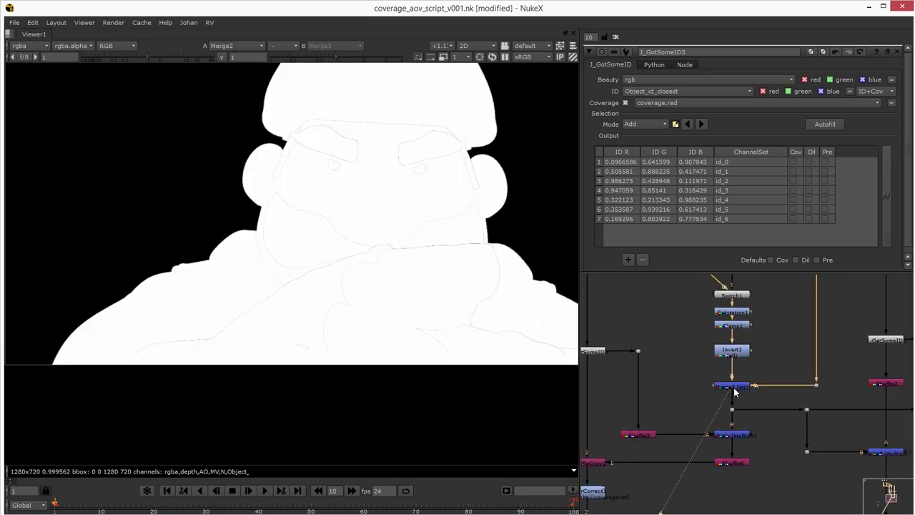
middle_drag(713, 426, 718, 398)
click(648, 406)
key(1)
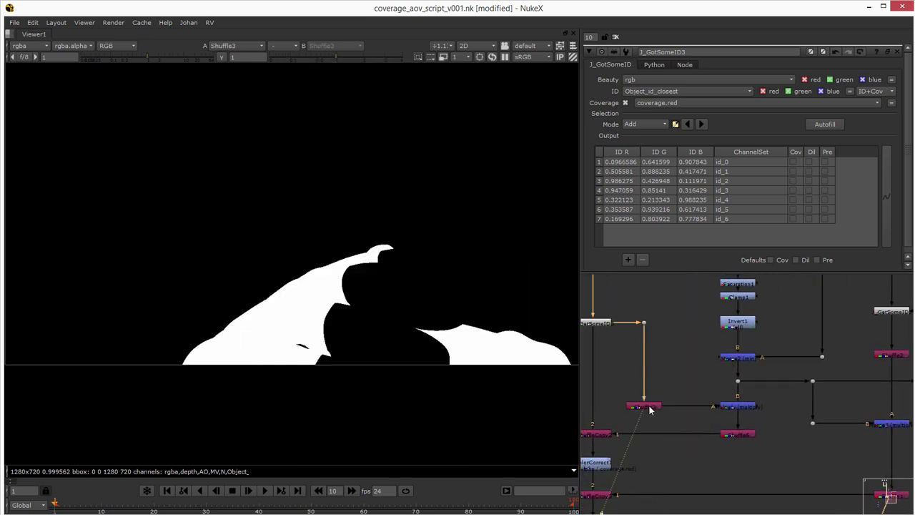
Compare the edge pixels of the Shuffle3 ID matte with those of the Multiply merge output at close range.
scroll(341, 290, up, 4)
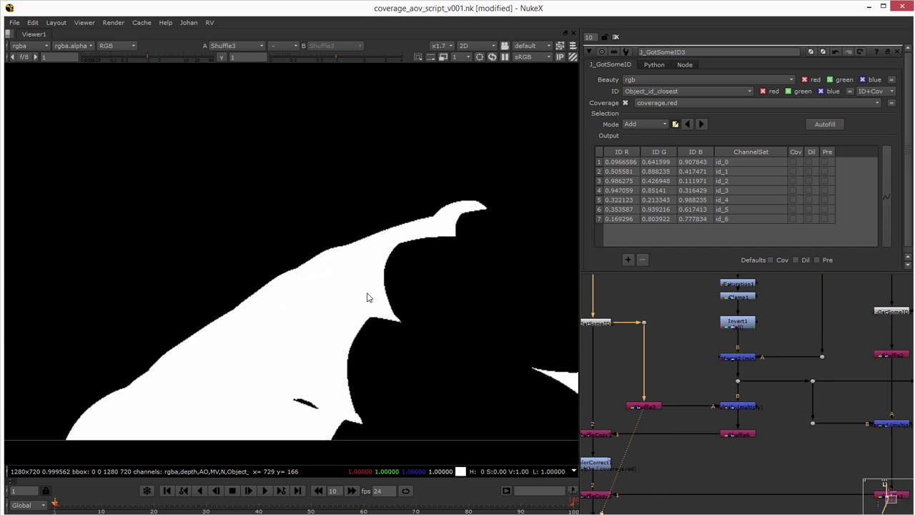
scroll(372, 296, up, 6)
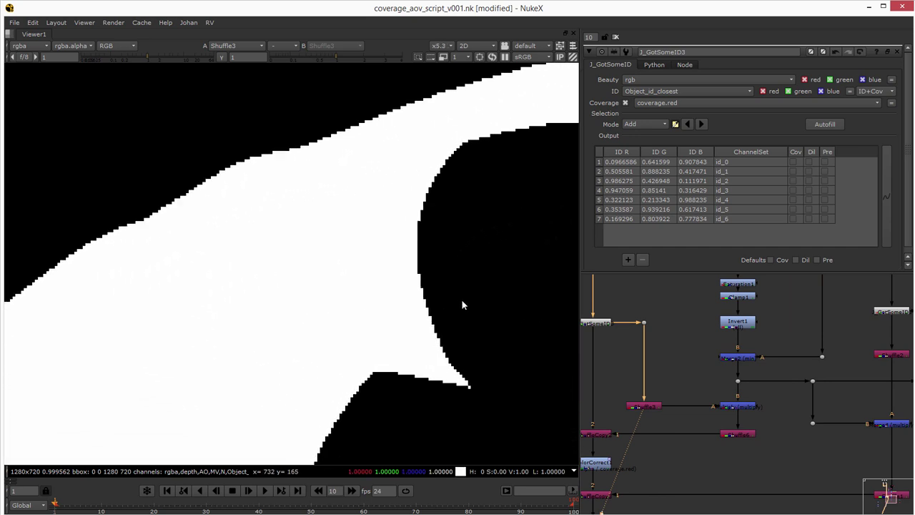
scroll(341, 319, down, 3)
click(746, 407)
key(1)
scroll(387, 282, up, 1)
scroll(372, 200, up, 4)
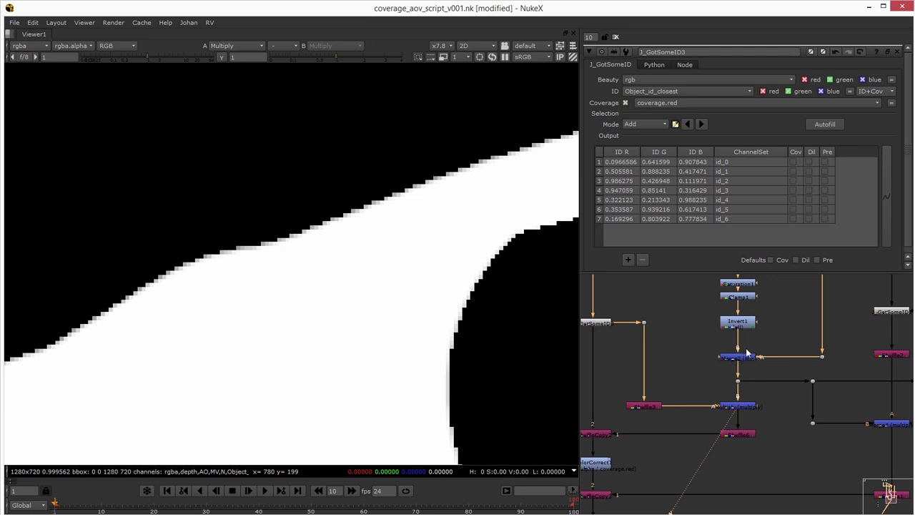
mouse_move(751, 348)
middle_down()
mouse_move(729, 375)
mouse_move(734, 349)
middle_up()
click(632, 412)
key(1)
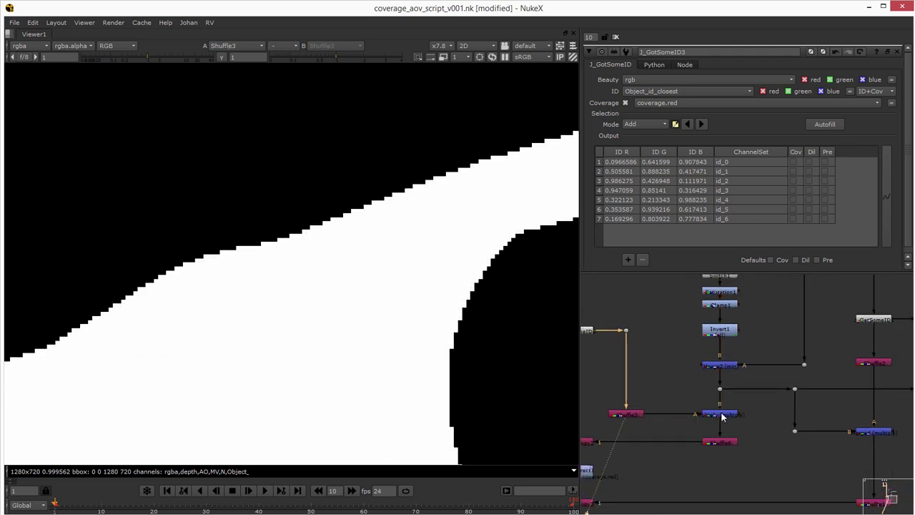
click(722, 415)
key(1)
View the Shuffle6 output, inspect how the node maps its channels and clear the properties bin.
scroll(377, 294, down, 6)
middle_drag(704, 456, 745, 415)
click(763, 401)
key(1)
middle_drag(645, 403, 728, 383)
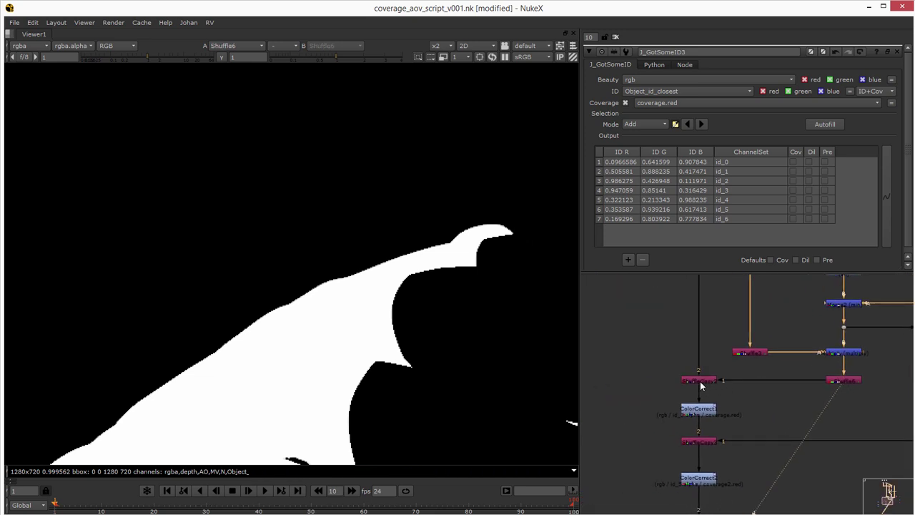
click(699, 380)
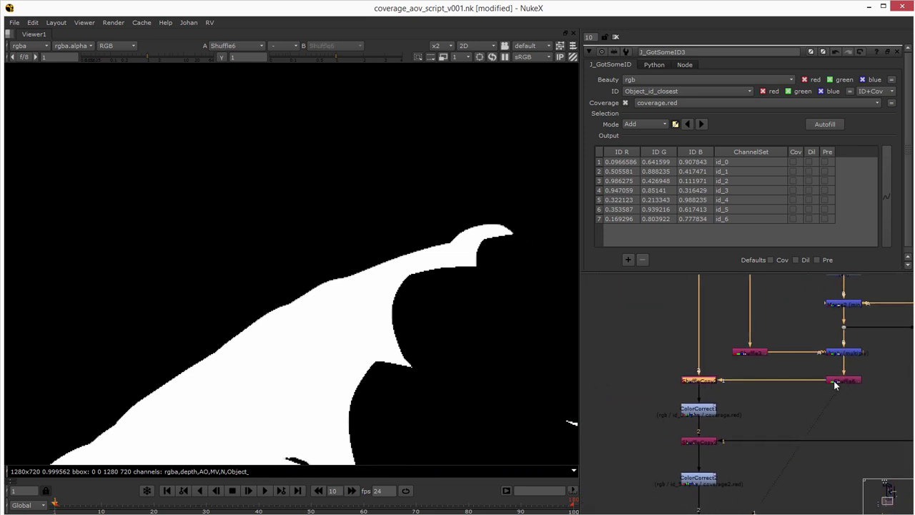
middle_drag(842, 384, 791, 388)
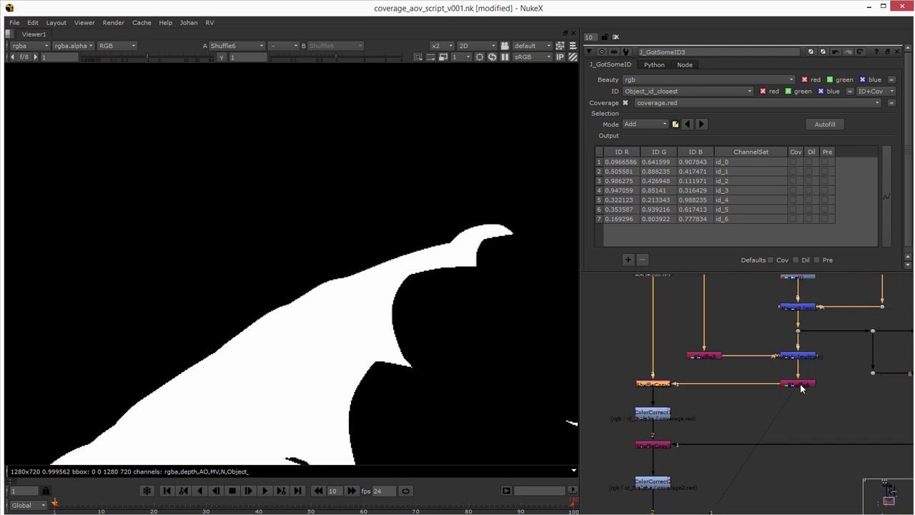
double_click(800, 384)
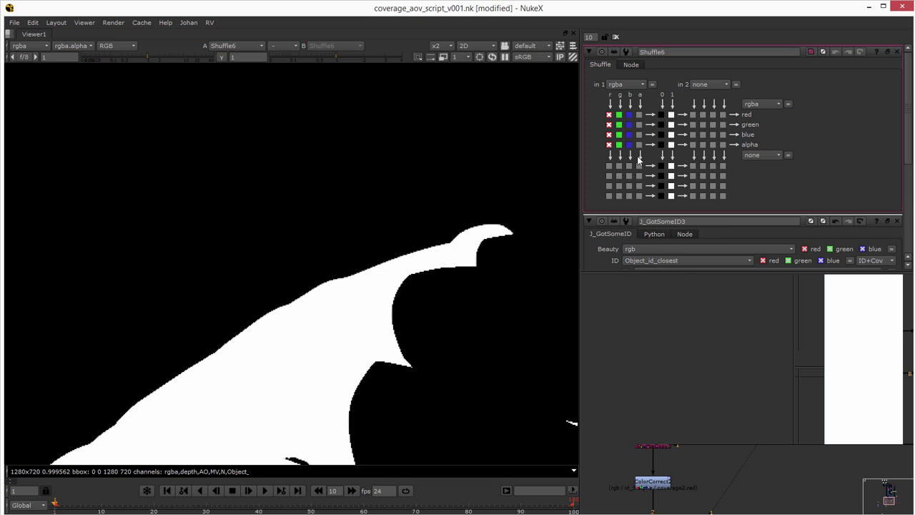
click(615, 36)
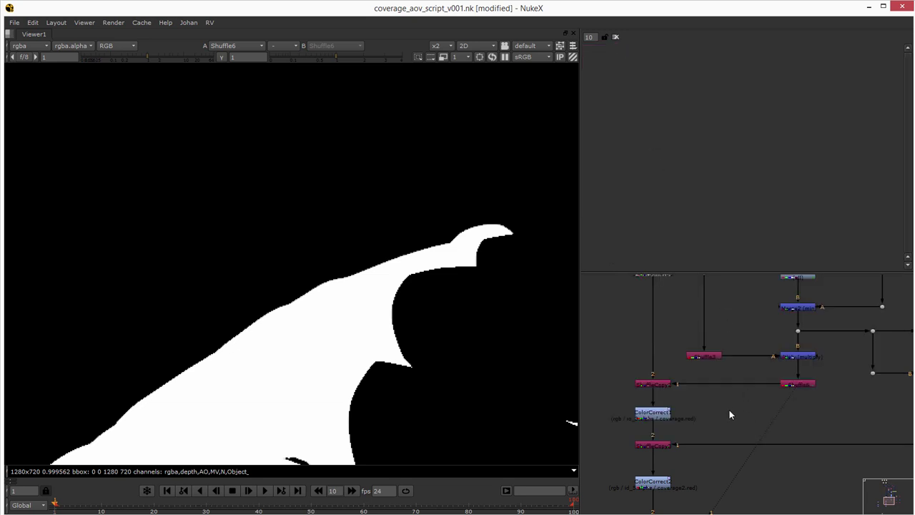
View the ShuffleCopy2 output and inspect its channel routing into the coverage layer.
click(687, 360)
key(1)
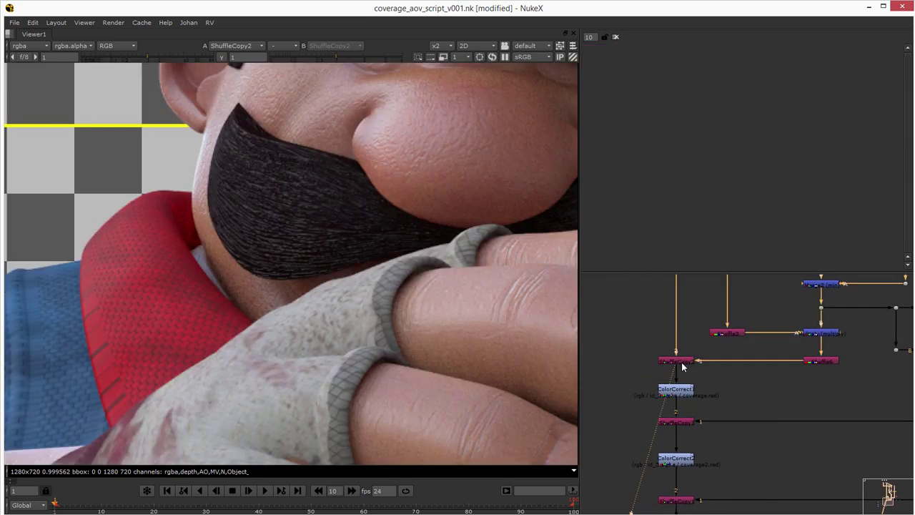
double_click(676, 360)
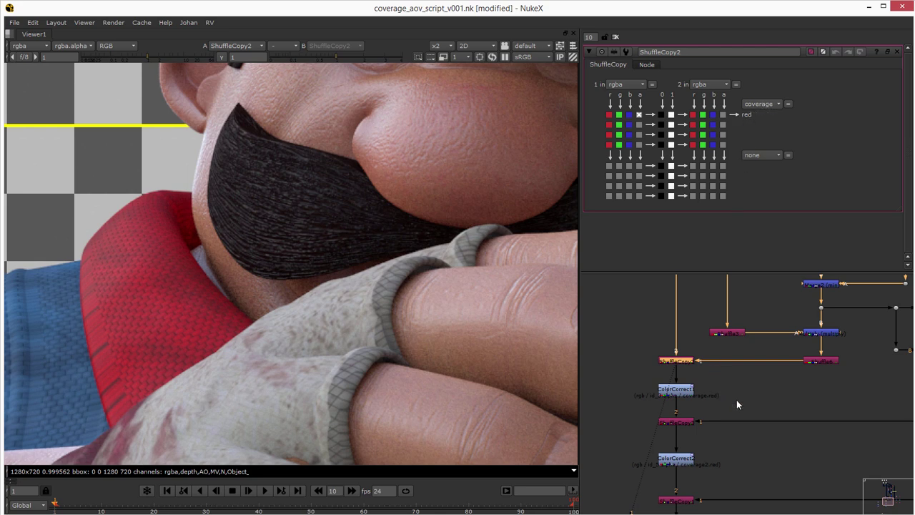
middle_drag(736, 405, 723, 376)
click(723, 376)
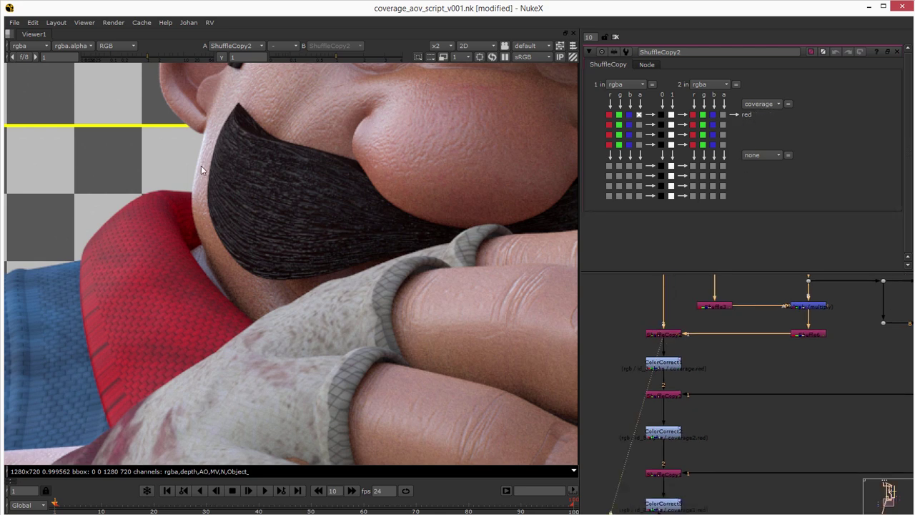
Display the coverage layer of ShuffleCopy2, toggle the red channel view and return to the rgba layer.
click(45, 47)
click(50, 177)
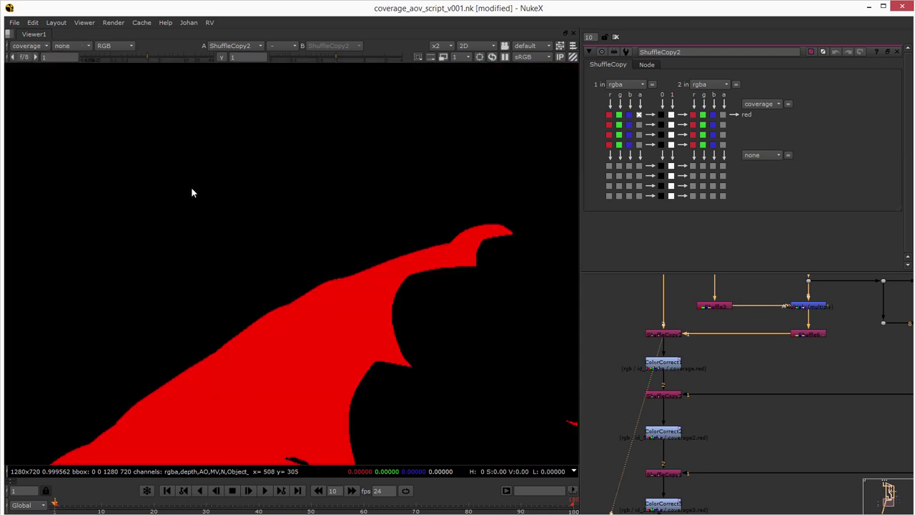
key(r)
key(r)
click(36, 48)
click(41, 76)
View the ColorCorrect1 output and check the graded glove with the whole image in frame.
middle_drag(652, 410, 716, 412)
scroll(375, 258, down, 5)
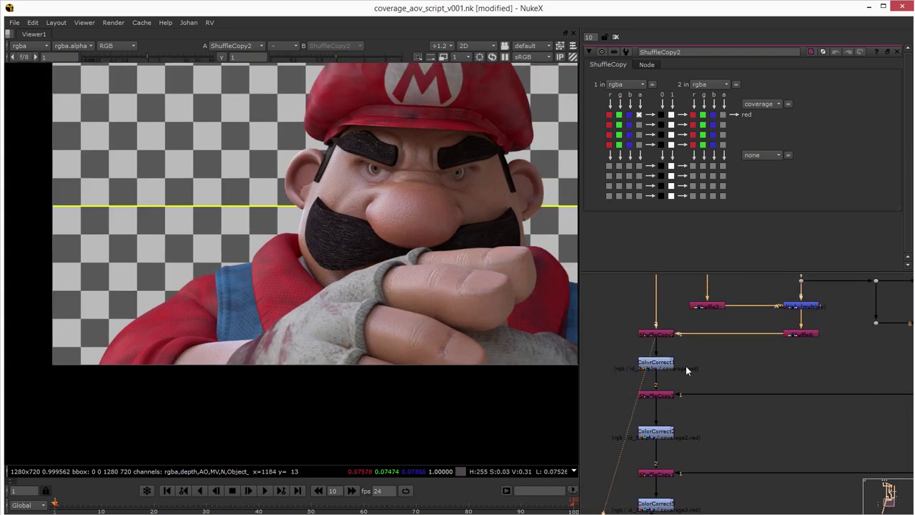
middle_drag(679, 363, 691, 371)
click(668, 375)
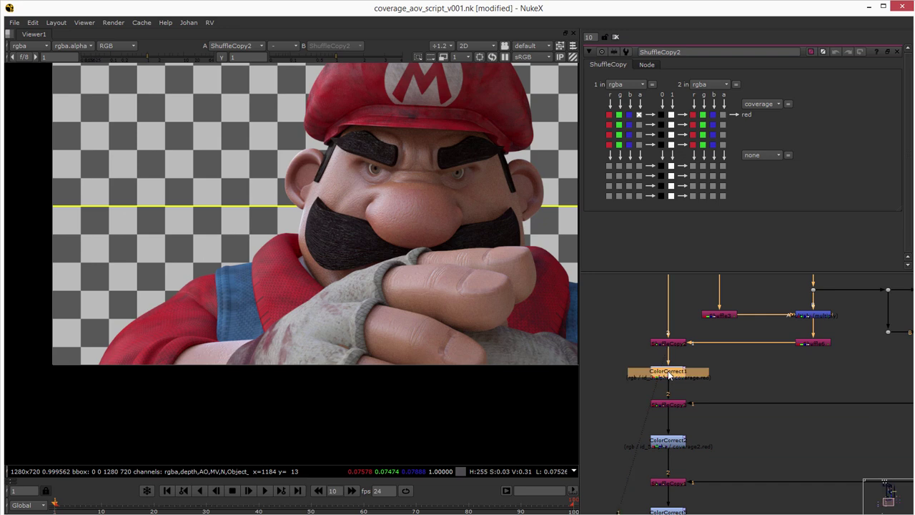
key(1)
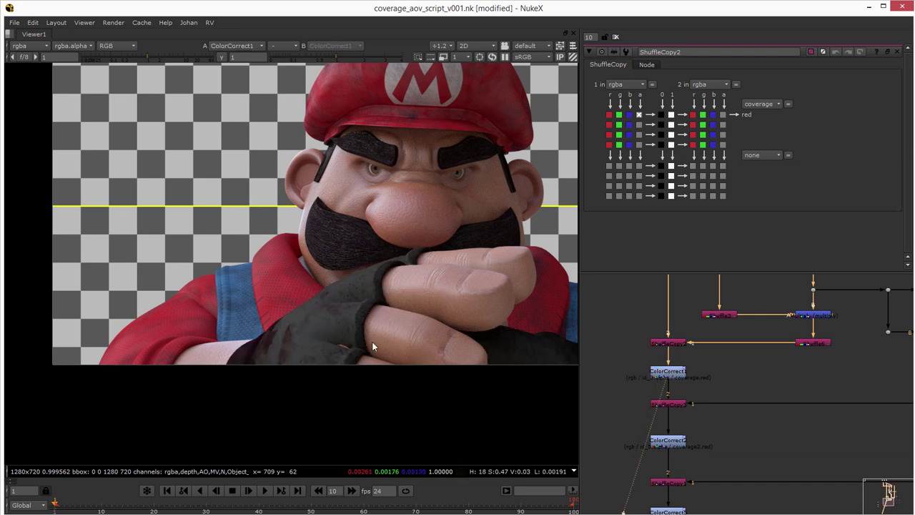
middle_drag(346, 343, 261, 362)
scroll(666, 387, down, 3)
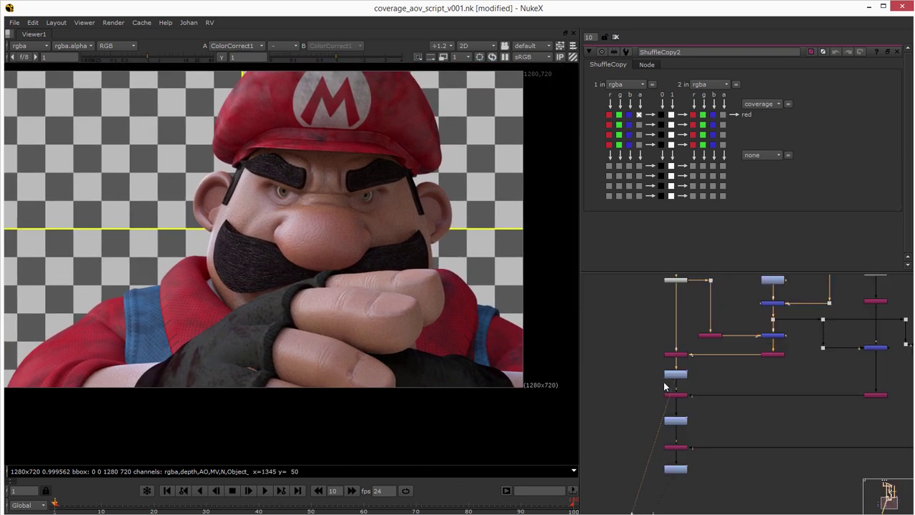
Compare the glove edges in the ColorCorrect6 output with those in ColorCorrect1.
scroll(694, 381, up, 4)
scroll(697, 382, down, 3)
middle_drag(626, 381, 784, 366)
click(675, 368)
key(1)
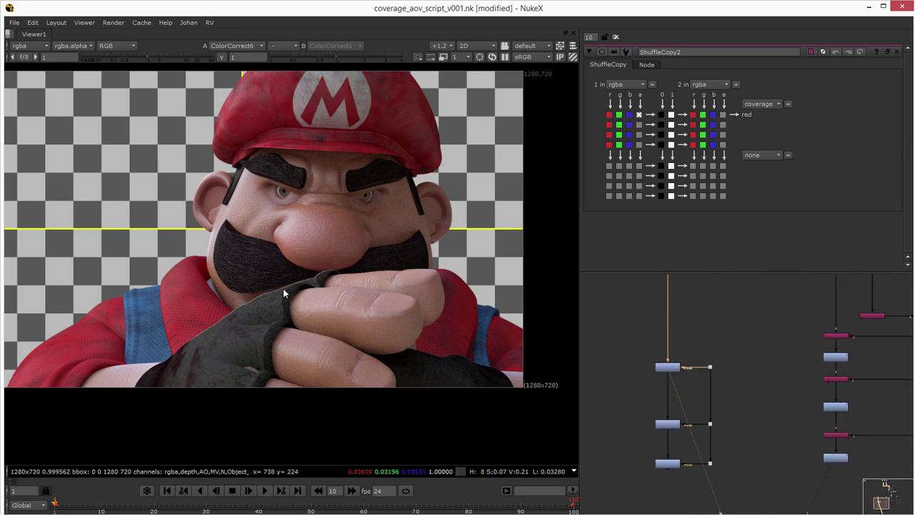
scroll(280, 291, up, 2)
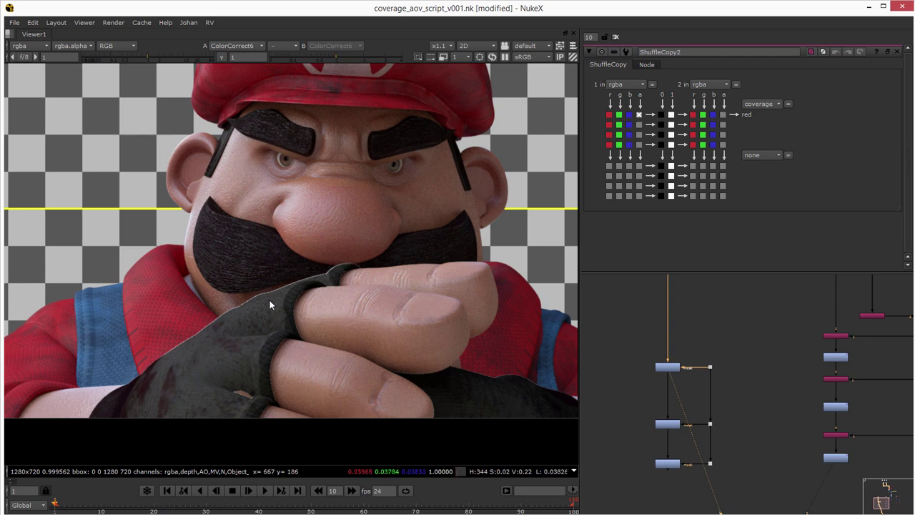
middle_drag(697, 370, 619, 398)
click(760, 386)
key(1)
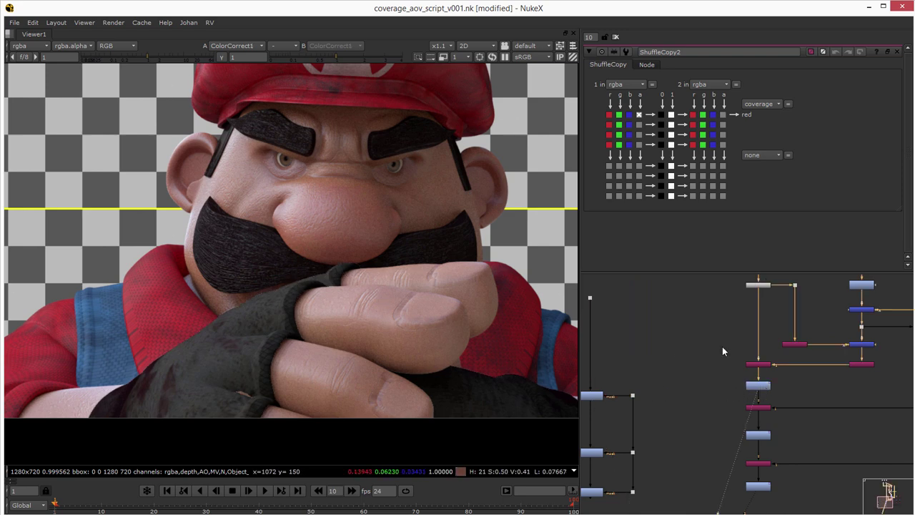
View the accumulated grades further down the coverage branch at ColorCorrect2 and ColorCorrect5.
middle_drag(734, 376, 622, 348)
scroll(690, 345, down, 3)
mouse_move(737, 350)
middle_down()
mouse_move(686, 403)
mouse_move(701, 380)
mouse_move(739, 362)
middle_up()
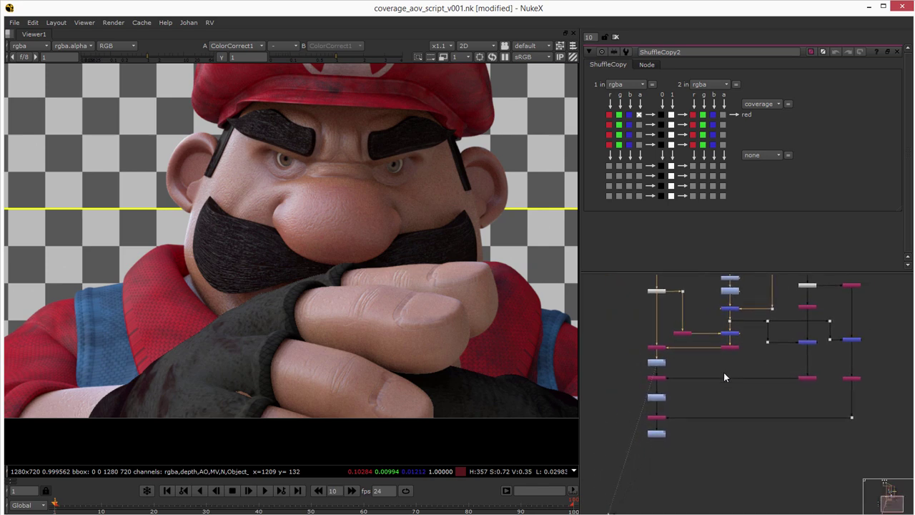
middle_drag(677, 413, 695, 410)
click(675, 396)
key(1)
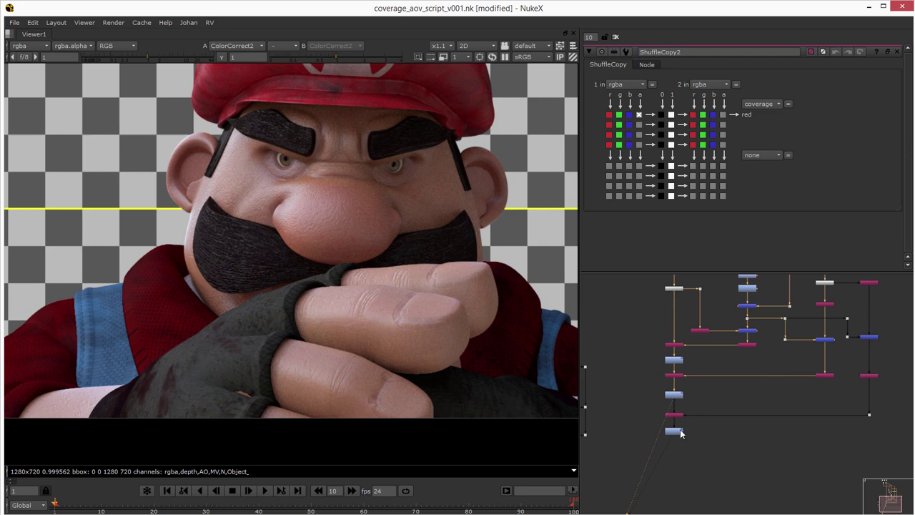
scroll(445, 358, down, 5)
middle_drag(632, 413, 689, 412)
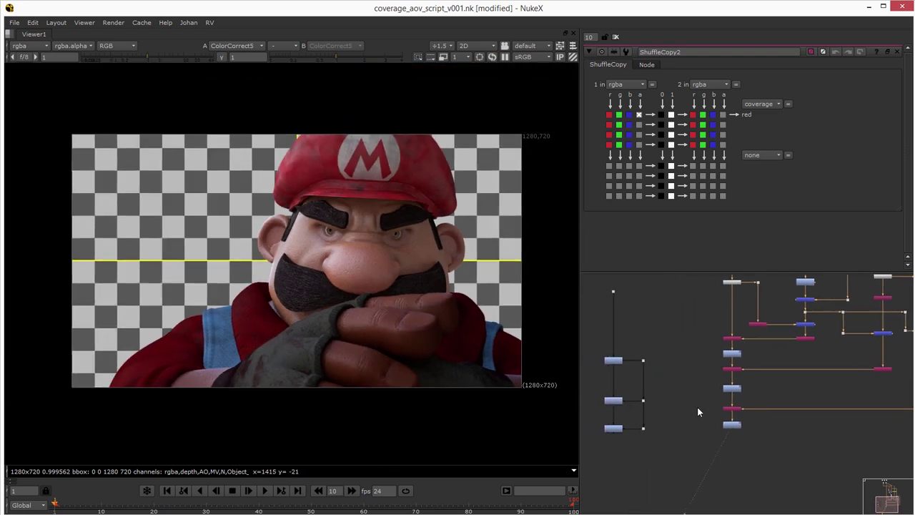
Compare the final ColorCorrect4 output of the branch without coverage with ColorCorrect5 of the coverage branch.
click(613, 429)
key(1)
click(729, 426)
key(1)
key(1)
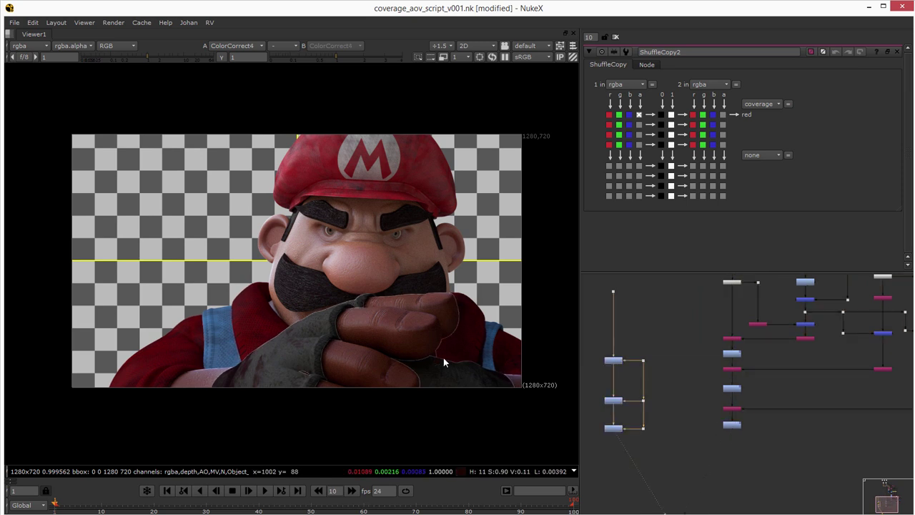
click(732, 426)
key(1)
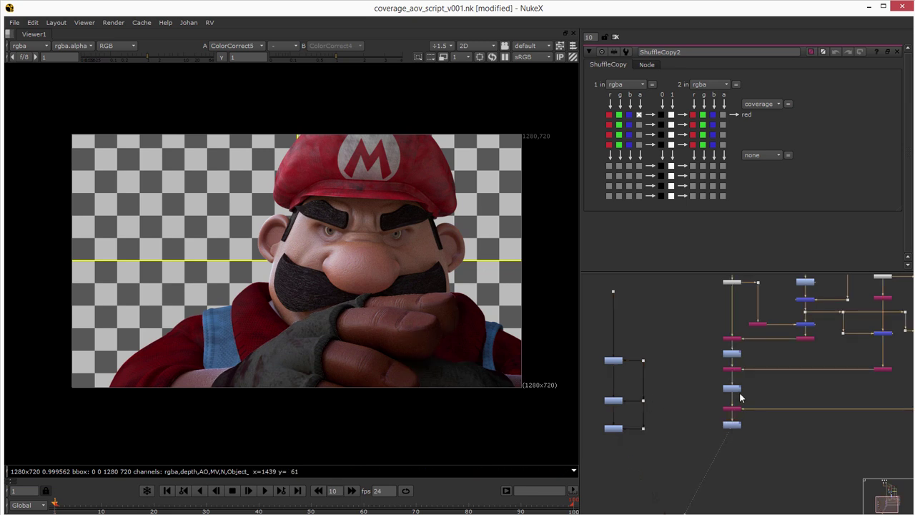
Inspect the mask and unpremult channel settings of ColorCorrect1 and clear the properties bin.
middle_drag(739, 396, 714, 413)
scroll(712, 381, up, 3)
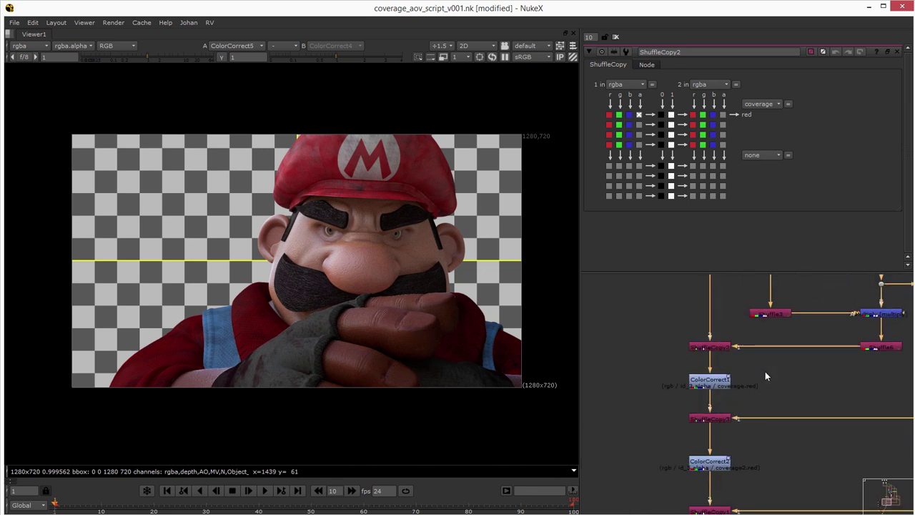
double_click(712, 385)
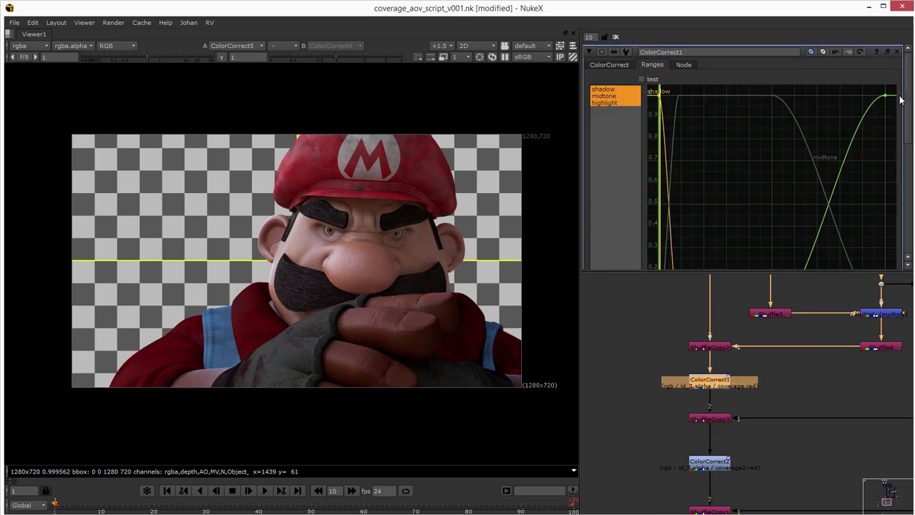
drag(908, 93, 901, 139)
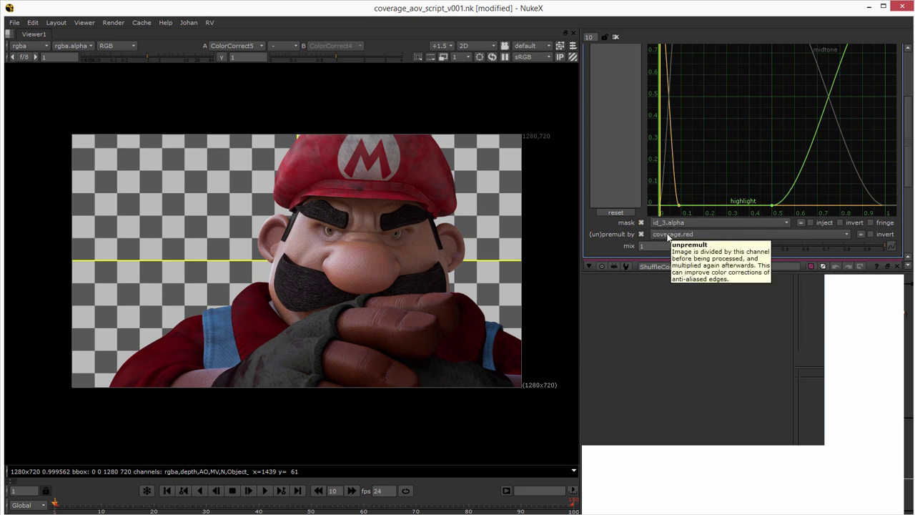
scroll(668, 236, up, 3)
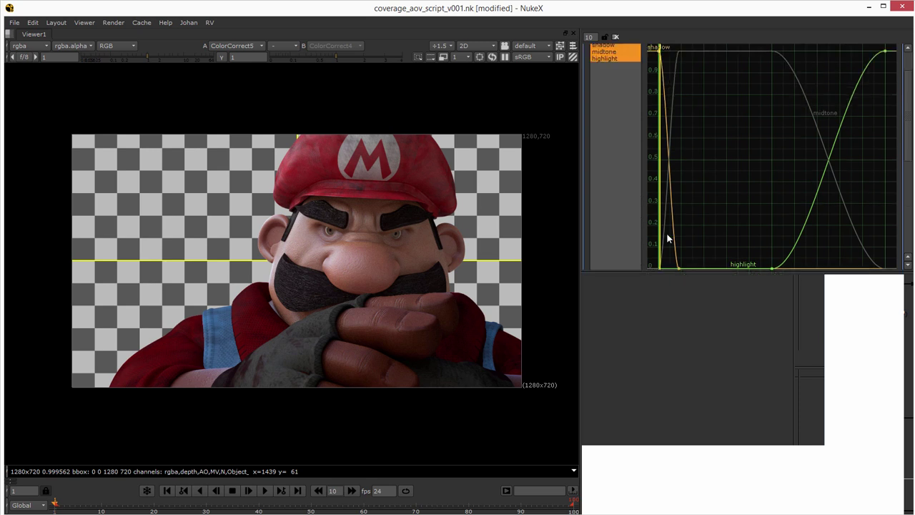
click(615, 38)
Add a ColorCorrect node directly after the character render's Read node and show its master grading controls.
scroll(640, 365, down, 5)
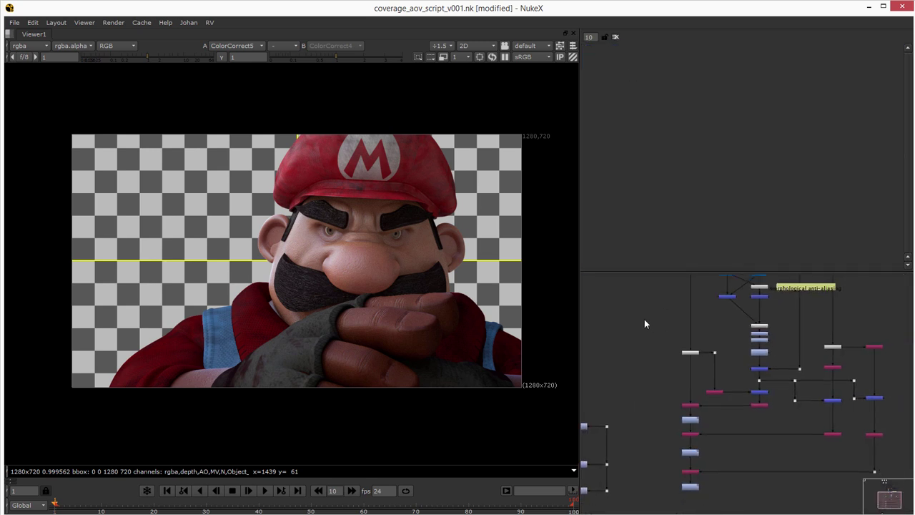
scroll(643, 324, down, 4)
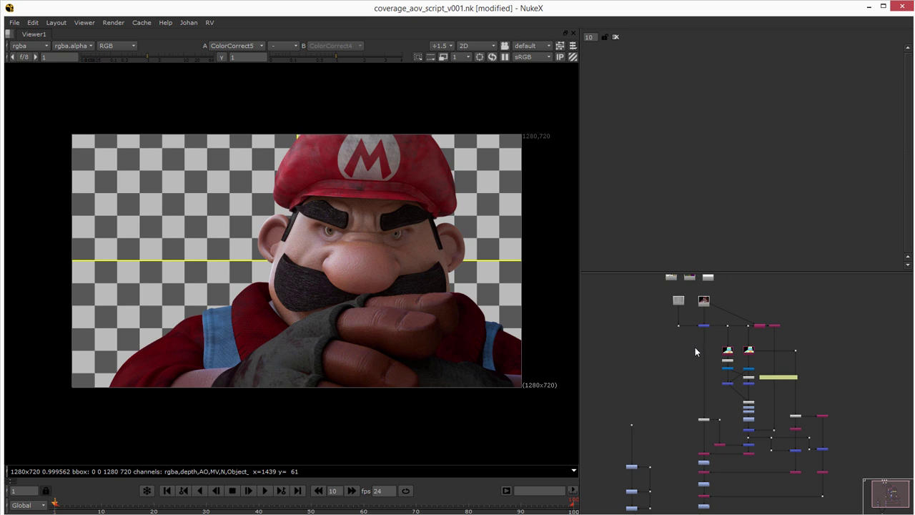
middle_drag(699, 349, 667, 366)
scroll(675, 331, up, 3)
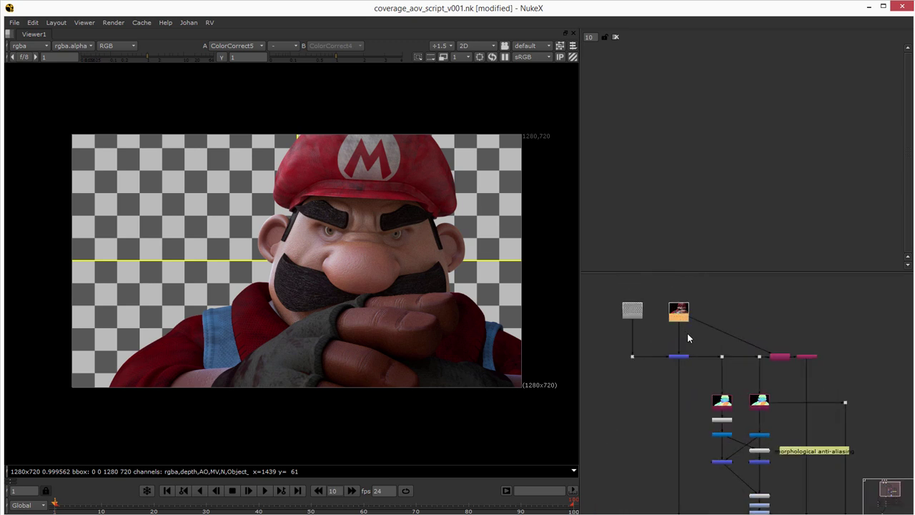
key(c)
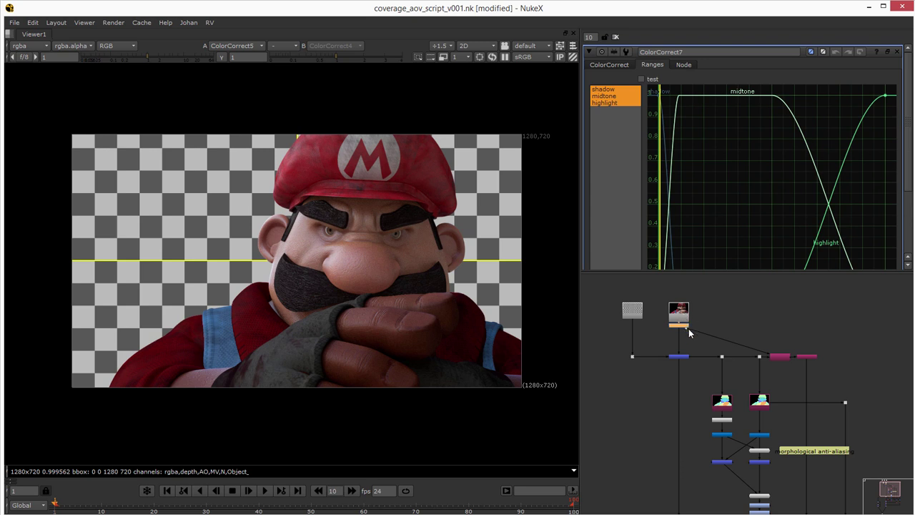
mouse_move(690, 331)
mouse_down()
mouse_move(697, 320)
mouse_move(686, 325)
mouse_up()
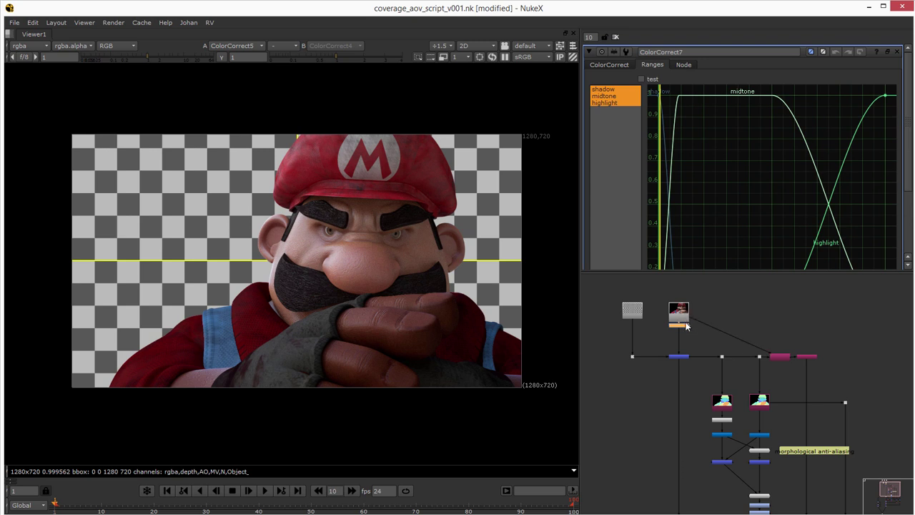
click(609, 65)
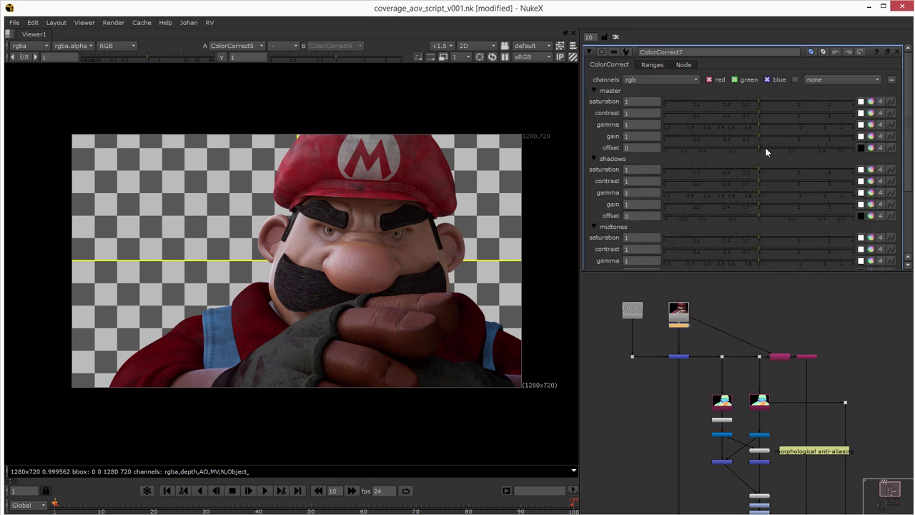
Raise the master offset of ColorCorrect7 and unpremultiply its correction by rgba.alpha.
drag(761, 147, 837, 153)
click(652, 65)
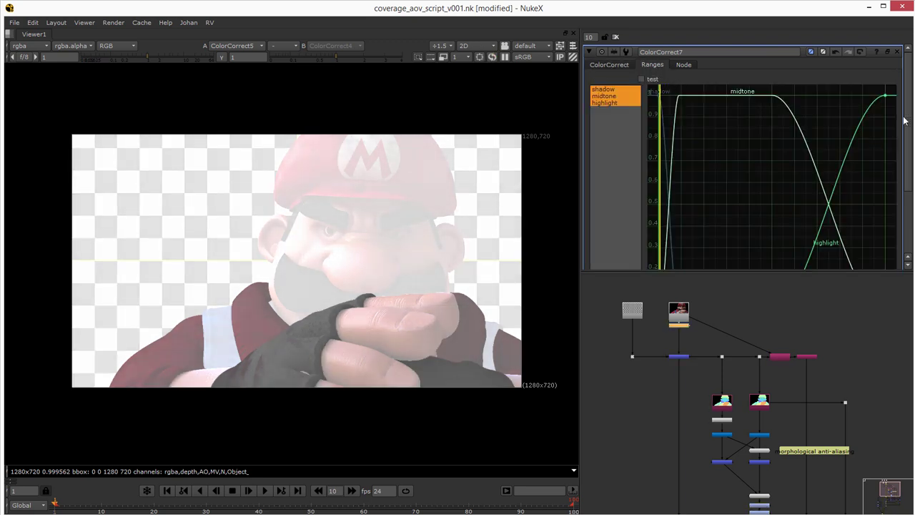
drag(908, 100, 907, 194)
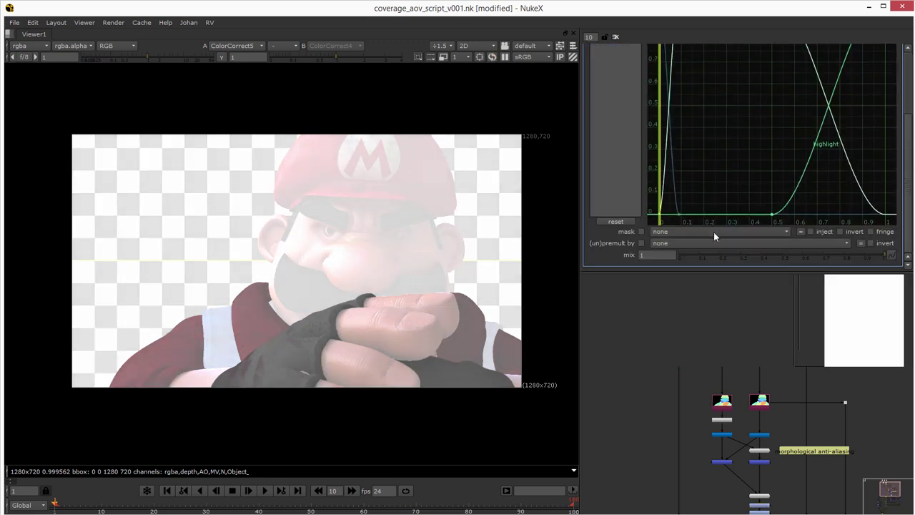
click(671, 244)
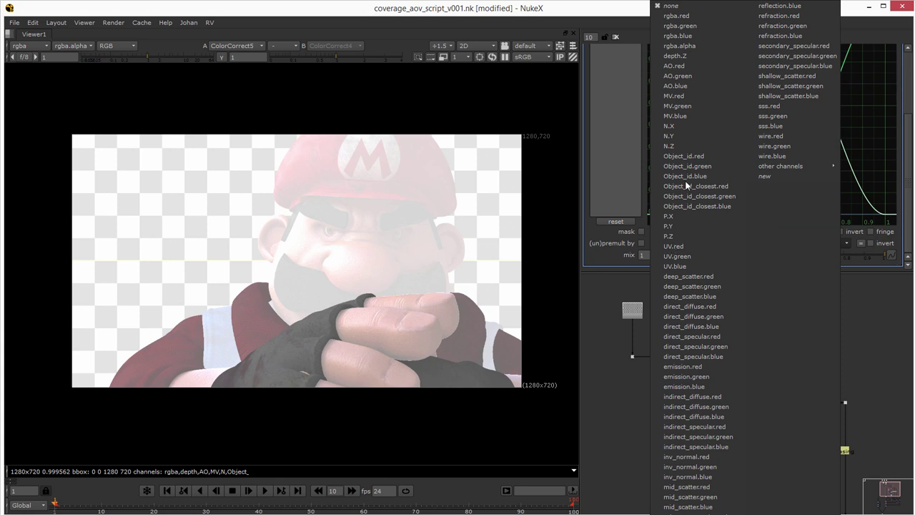
click(690, 46)
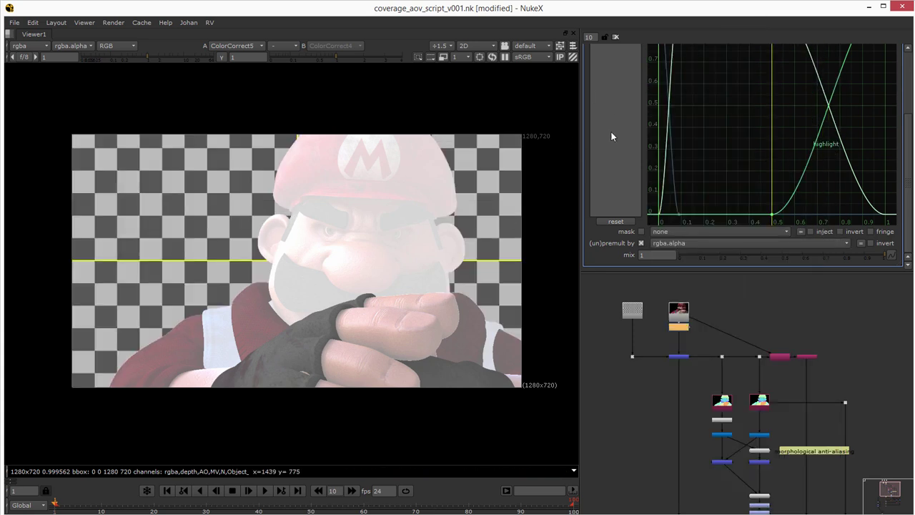
Lower the master offset of ColorCorrect7 to a milder lift and review its unpremult setting.
scroll(614, 136, up, 5)
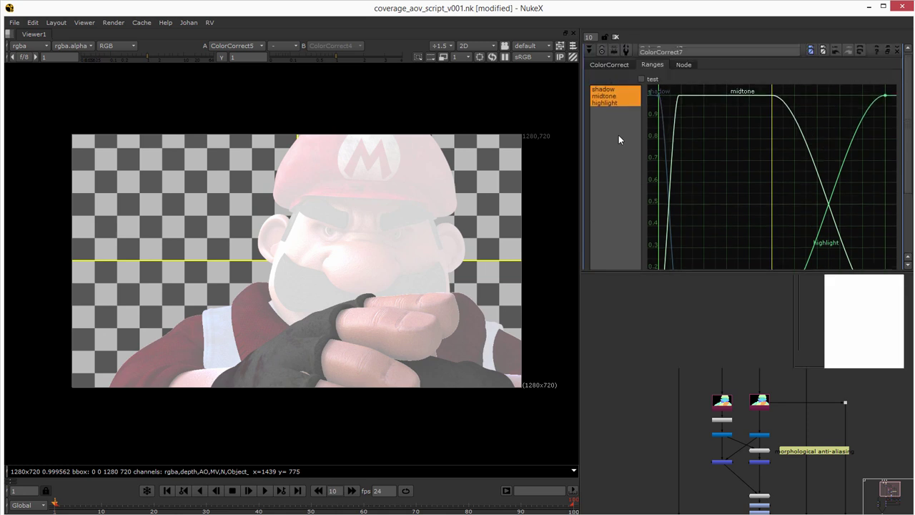
click(610, 65)
drag(774, 147, 806, 148)
click(648, 65)
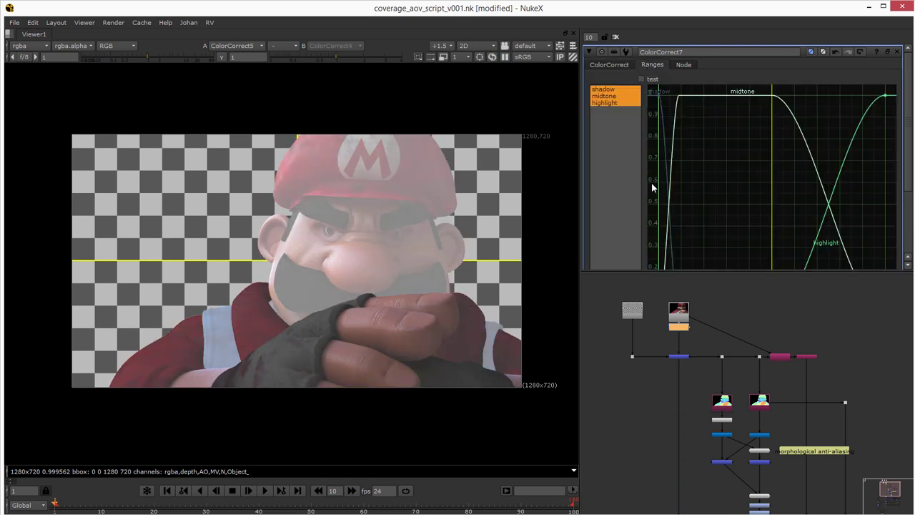
scroll(652, 188, down, 3)
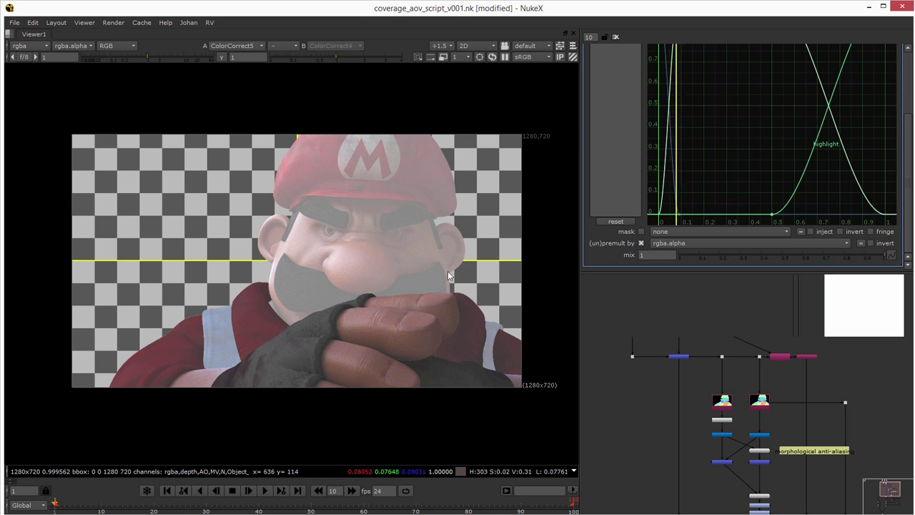
scroll(624, 118, up, 3)
Clear the properties bin and delete the ColorCorrect node directly after the character render's Read node.
click(616, 38)
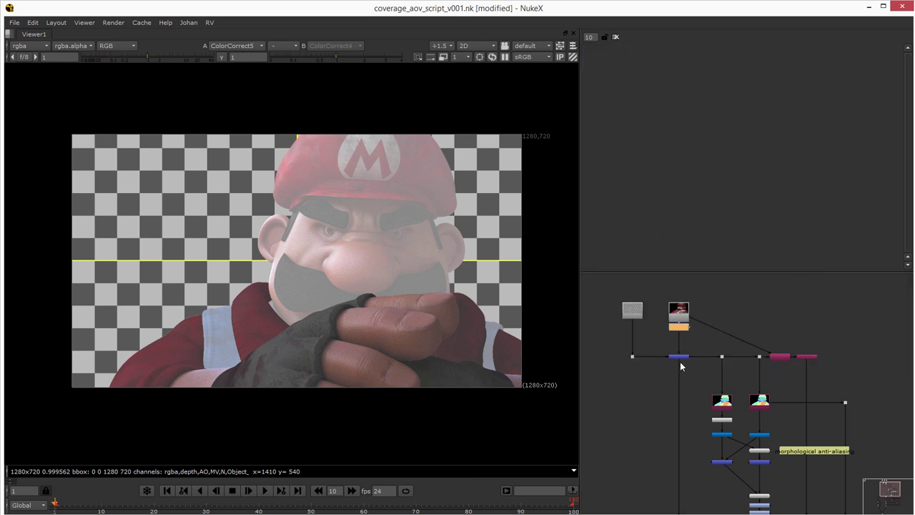
middle_drag(663, 388, 646, 365)
key(Delete)
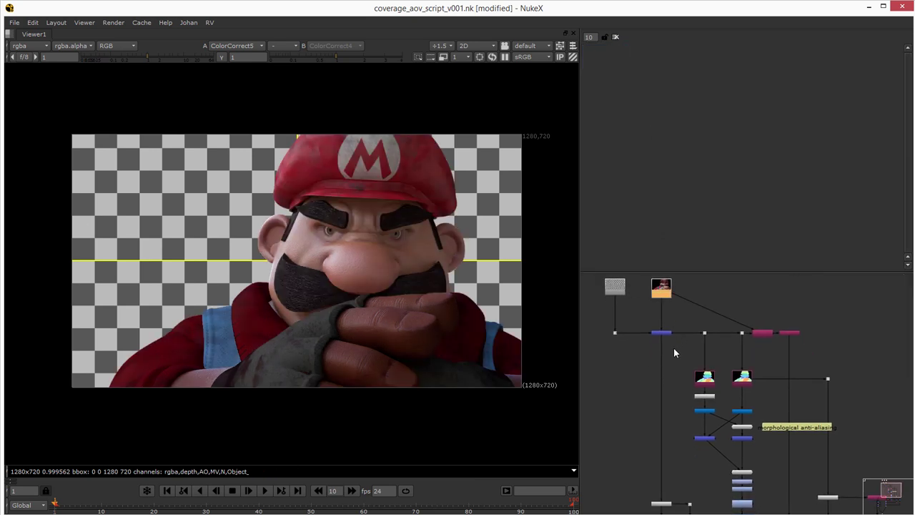
middle_drag(661, 395, 622, 273)
scroll(669, 353, down, 2)
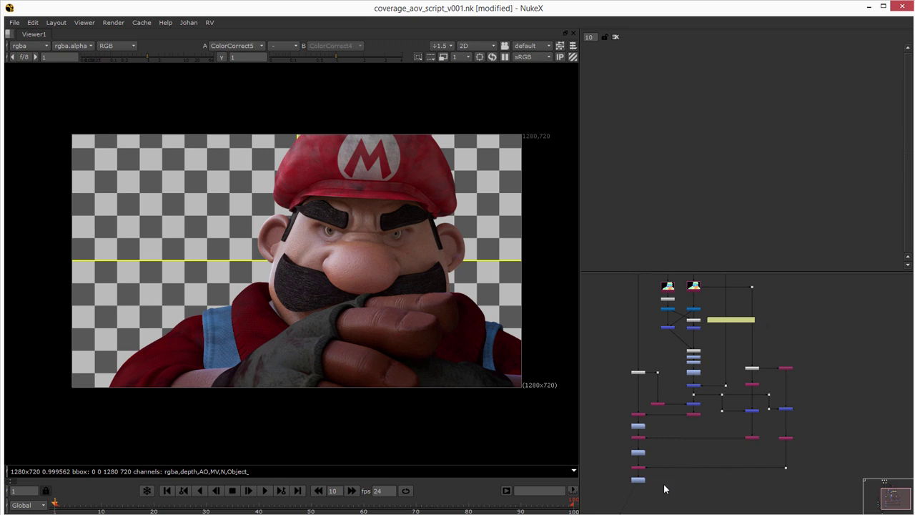
middle_drag(663, 484, 710, 446)
middle_drag(697, 317, 677, 359)
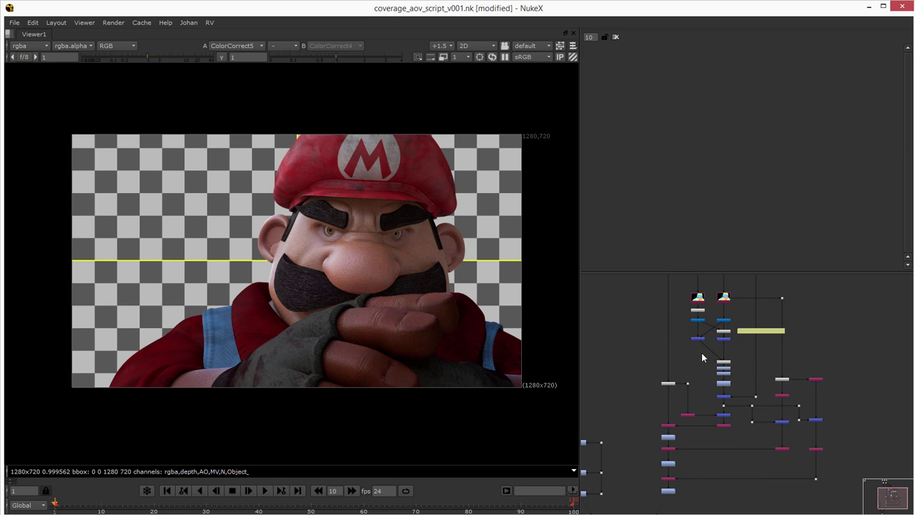
middle_drag(711, 313, 683, 337)
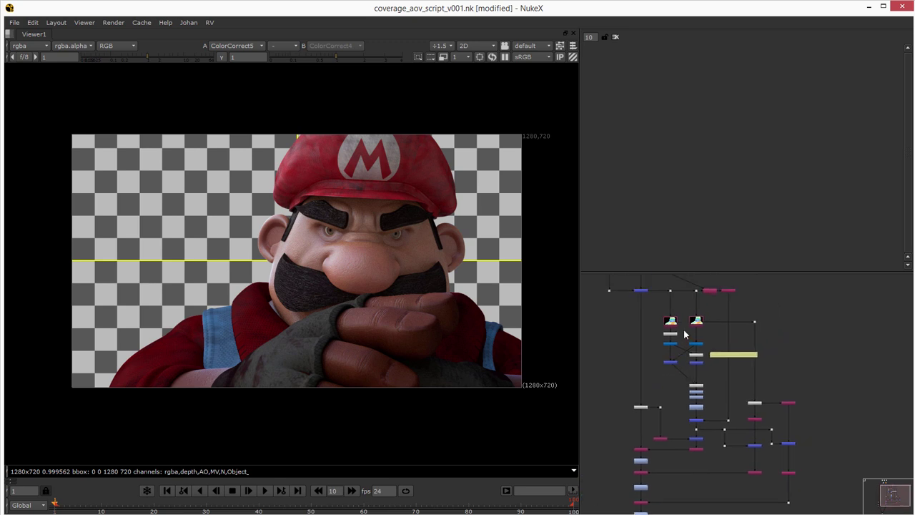
View the sample object ID render from Read4 in the viewer.
key(f)
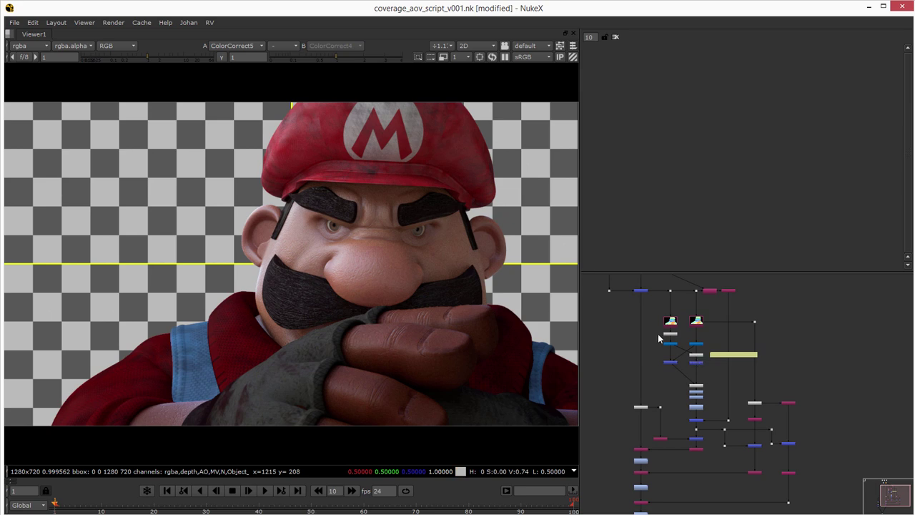
middle_drag(659, 334, 679, 394)
click(646, 290)
key(1)
click(639, 296)
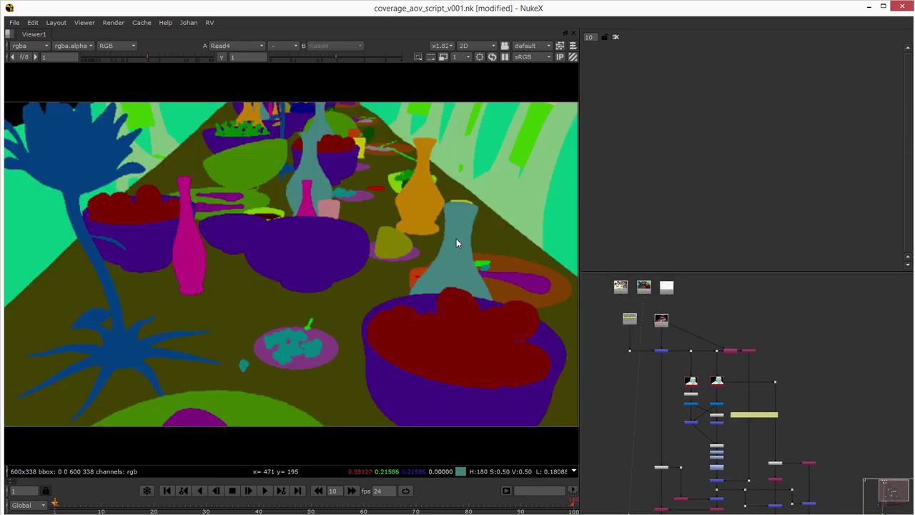
Compare the Object_id shuffle with the Object_id_closest shuffle of the character render in the viewer.
click(693, 383)
key(1)
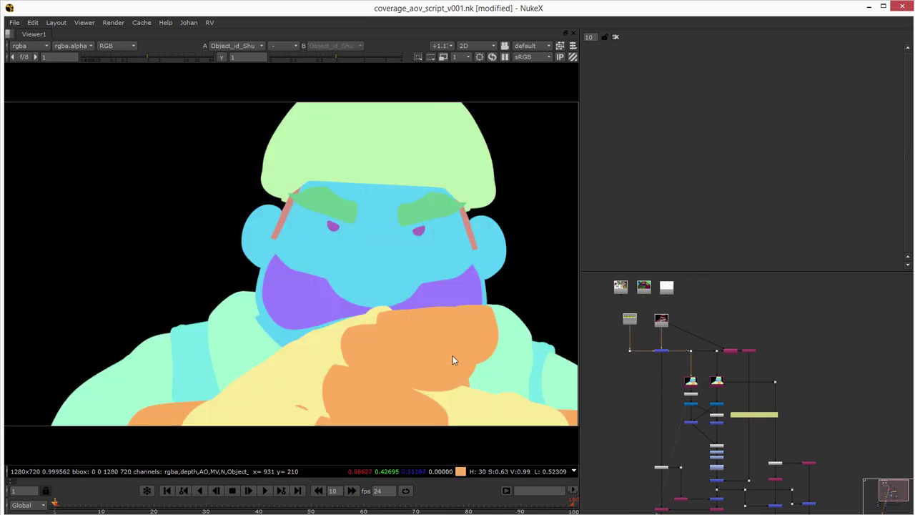
click(716, 383)
key(1)
click(691, 382)
key(1)
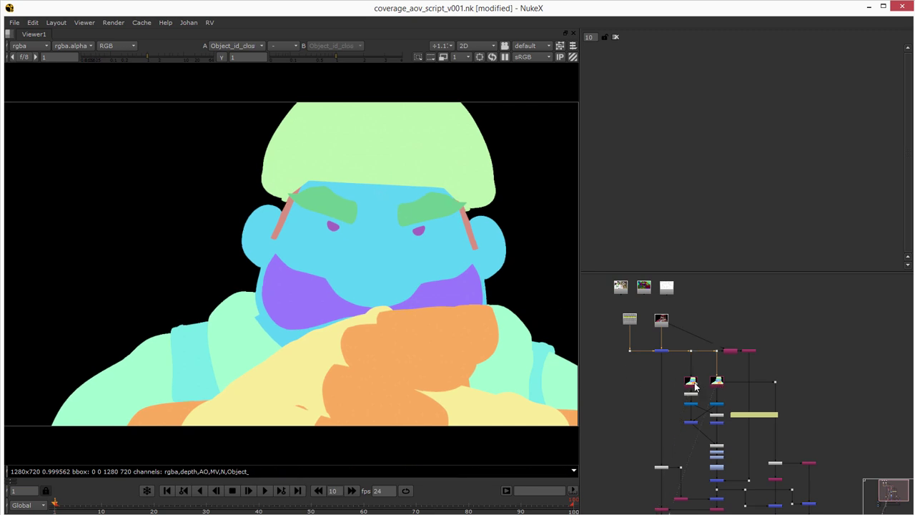
Examine the ear and moustache edges of Object_id_closest close up and compare them with the MLAA1 output.
middle_drag(706, 395, 687, 347)
scroll(703, 362, up, 2)
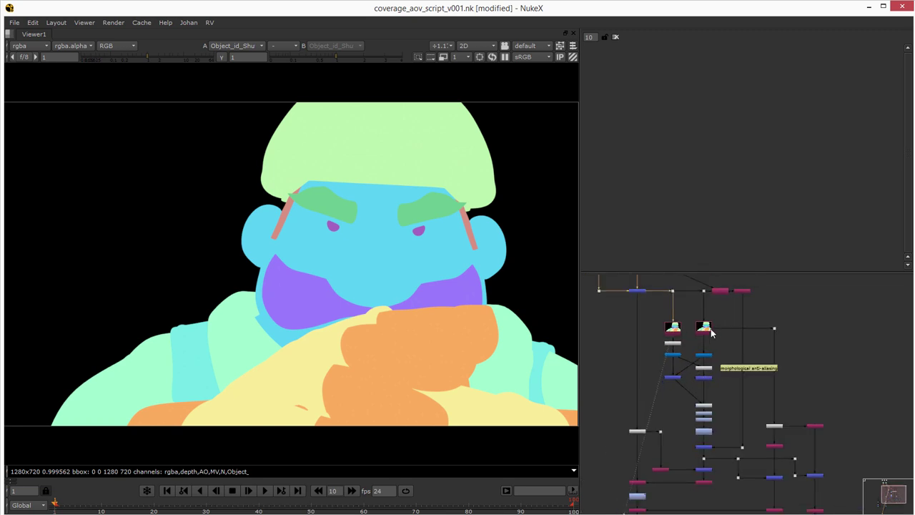
scroll(705, 330, up, 3)
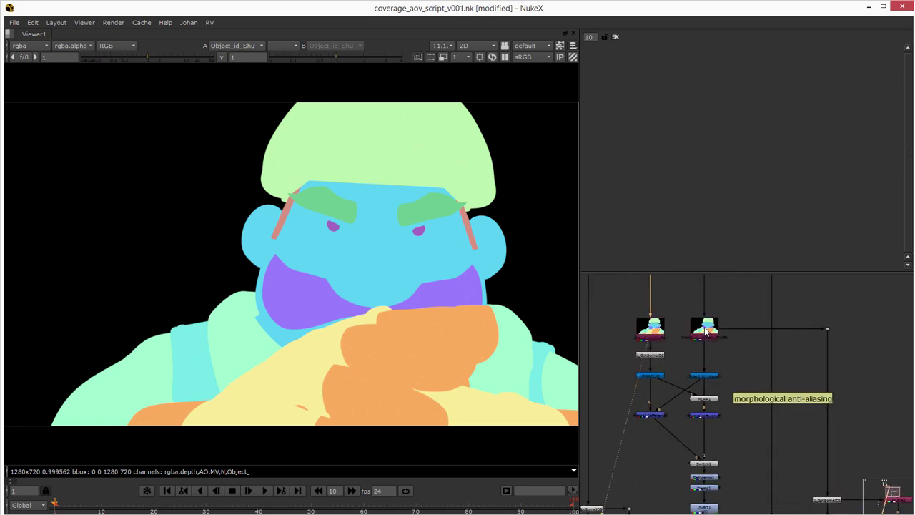
click(705, 376)
key(1)
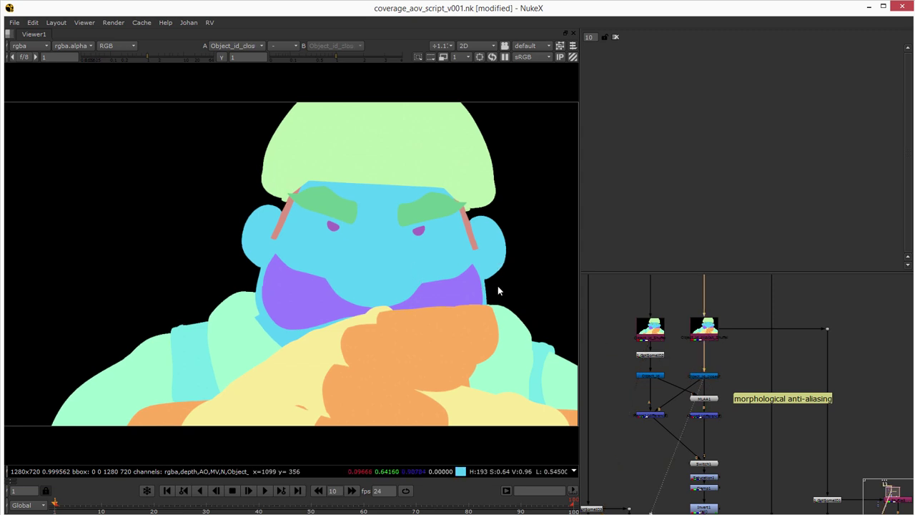
alt+middle_drag(494, 284, 632, 250)
middle_drag(526, 241, 422, 310)
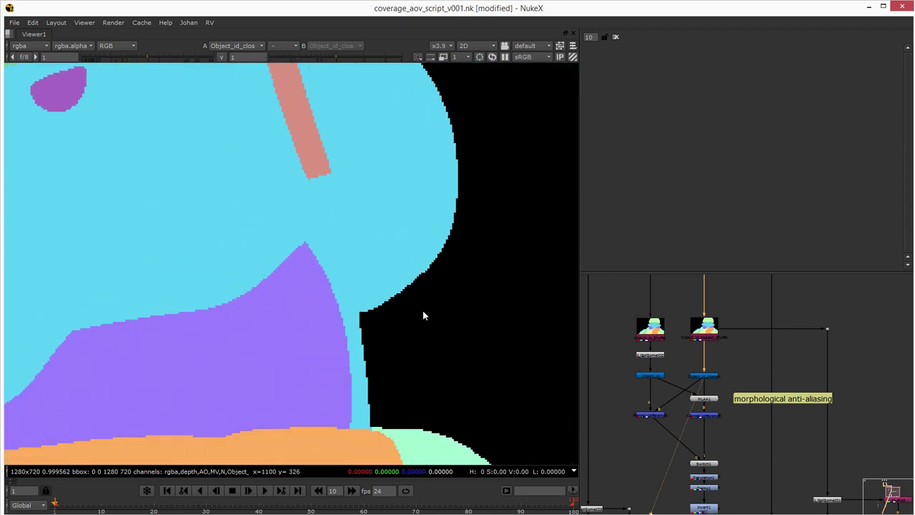
click(705, 400)
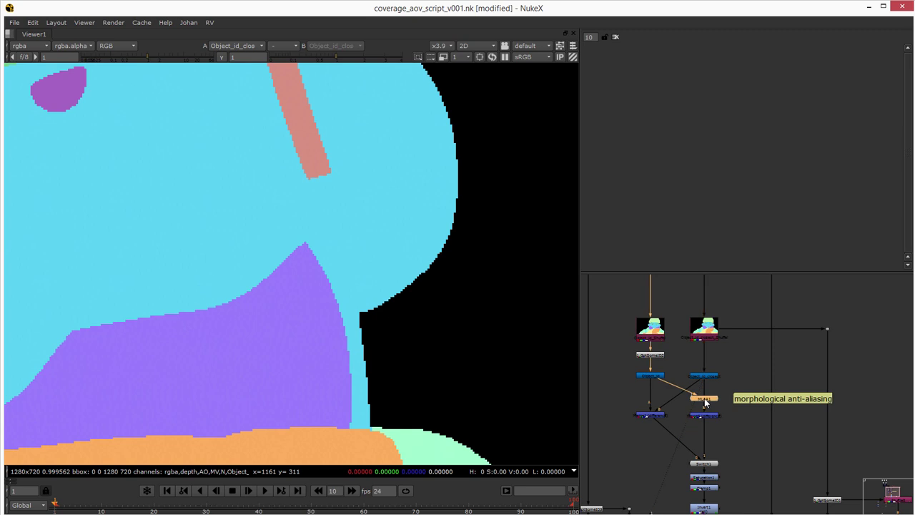
key(1)
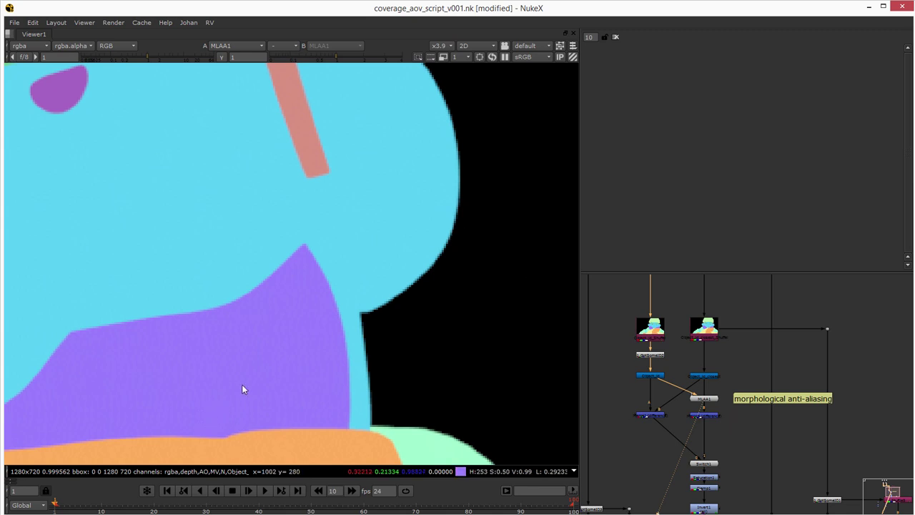
Switch to Chrome and show the title page of the Morphological Antialiasing paper, followed by the Nuke plug-in's page.
key(alt+Tab)
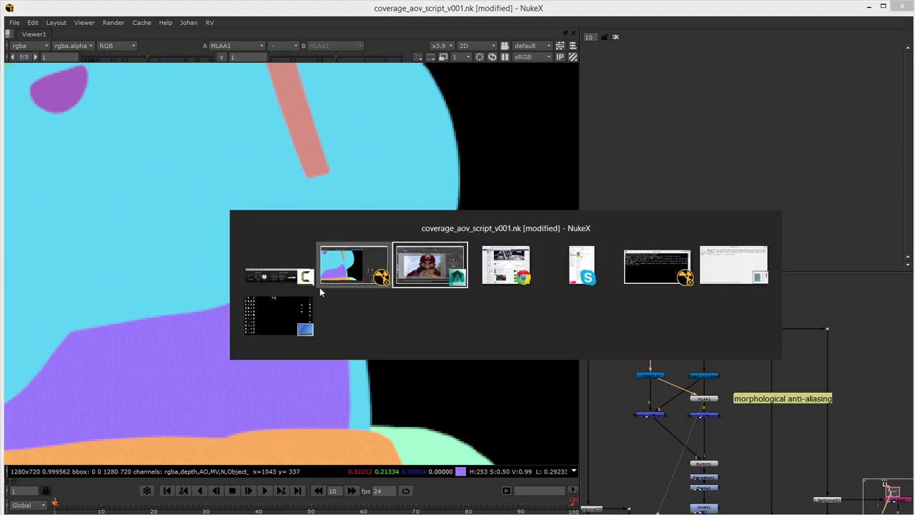
click(490, 280)
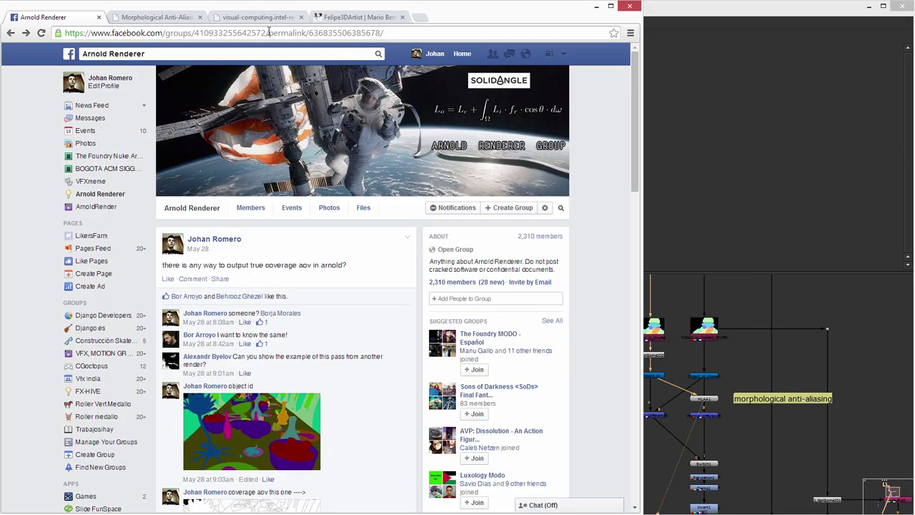
click(248, 20)
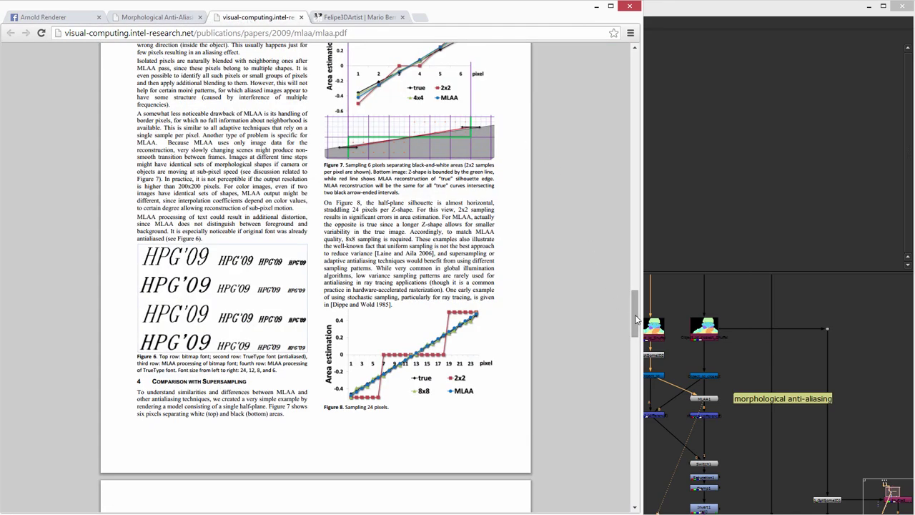
drag(636, 320, 549, 125)
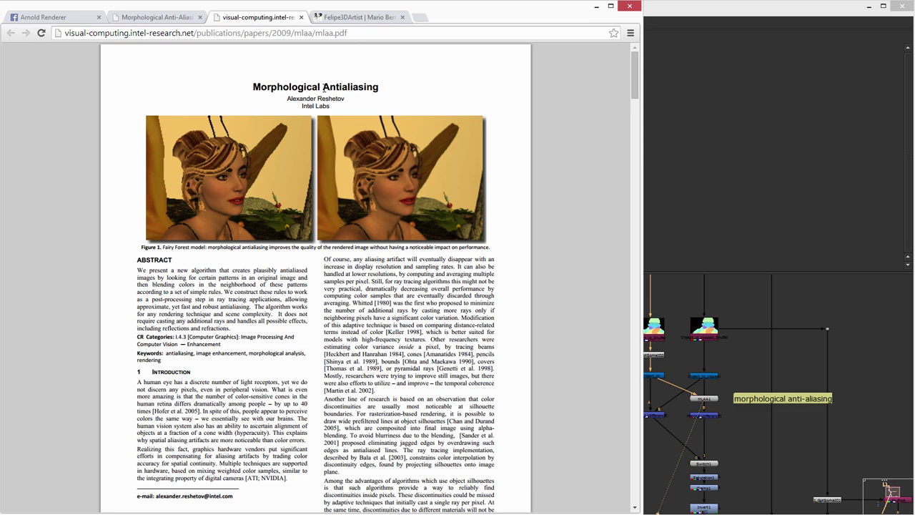
click(175, 19)
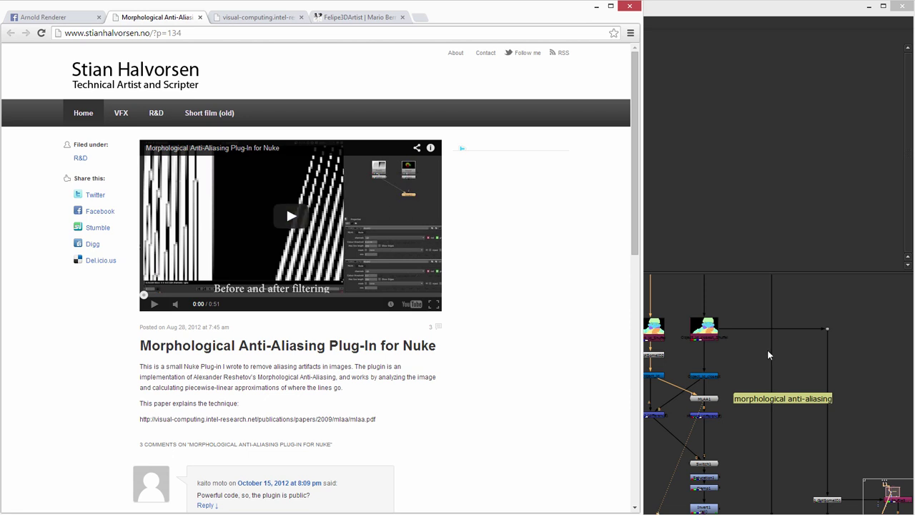
Return to Nuke, inspect the MLAA1 node's settings and clear the properties bin.
click(731, 411)
double_click(710, 400)
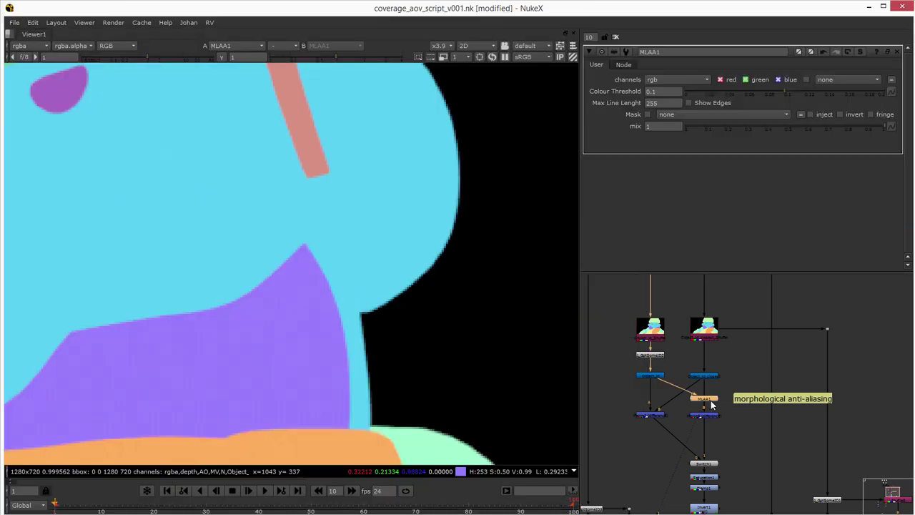
click(616, 37)
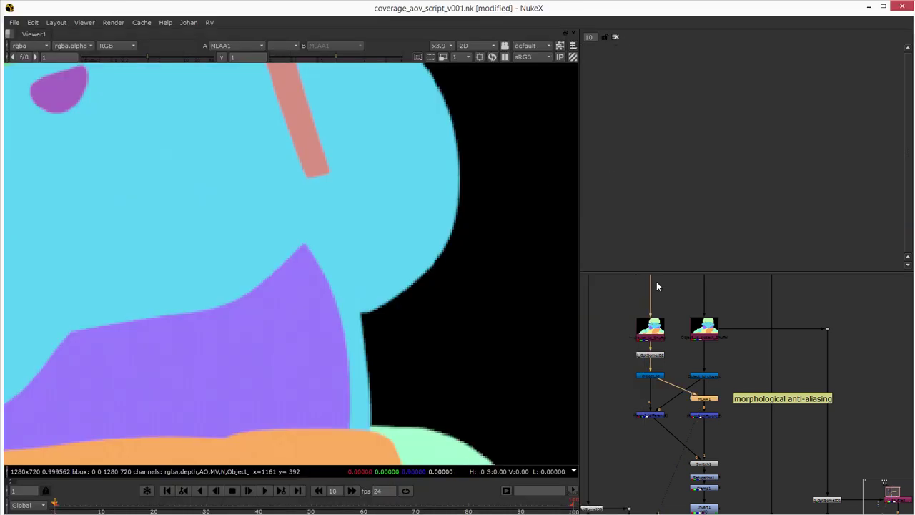
click(719, 409)
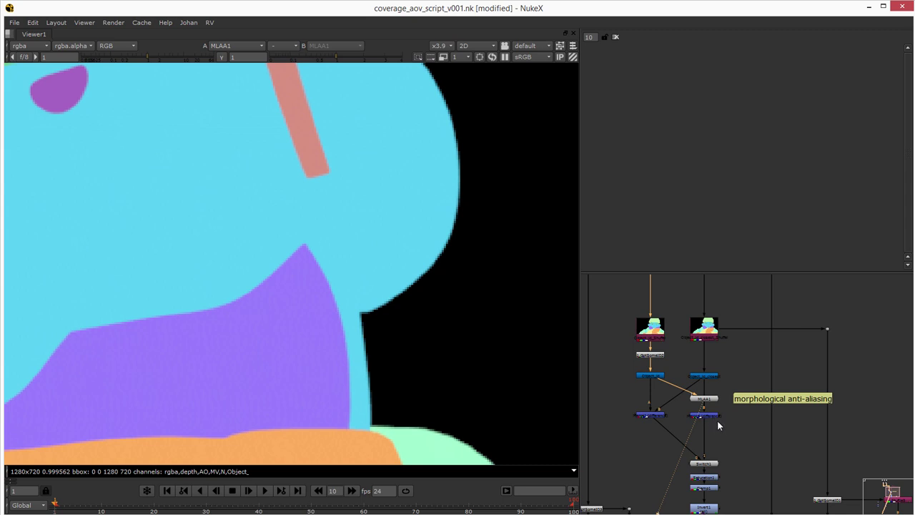
Rewire the nodes so MLAA1 filters Object_id_closest and Merge6 differences it against Object_id, and view Merge6.
scroll(702, 411, up, 4)
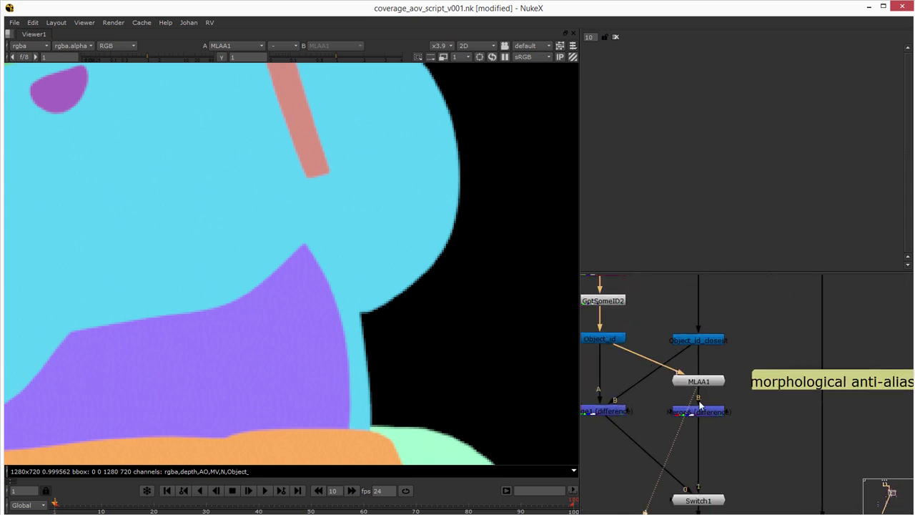
drag(699, 397, 703, 356)
drag(708, 390, 615, 341)
click(710, 412)
key(1)
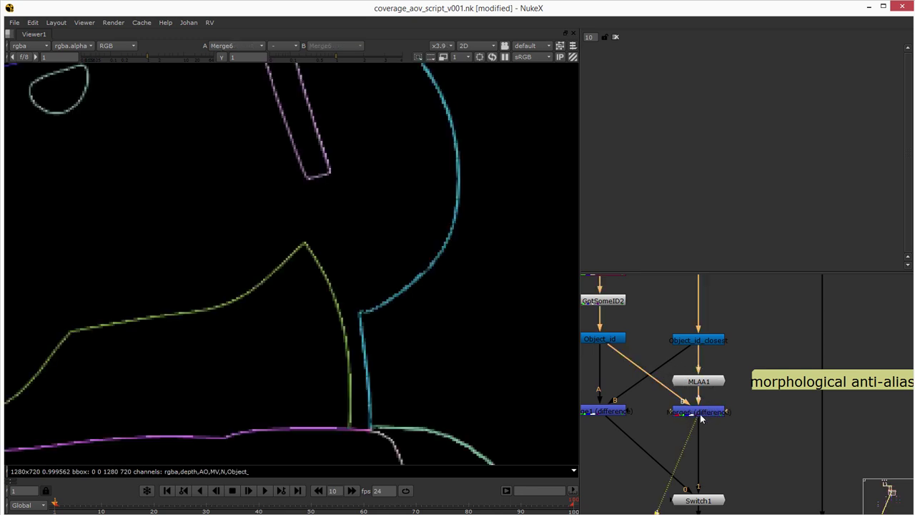
Load the Merge1 and Merge6 difference nodes into the viewer for comparison.
scroll(313, 320, down, 6)
middle_drag(634, 407, 658, 401)
click(653, 401)
key(1)
click(754, 402)
key(1)
Alternate the viewer between Merge6 and Merge1 to compare their edge differences close up.
scroll(303, 182, up, 6)
middle_drag(303, 182, 394, 206)
key(1)
key(2)
key(1)
key(2)
key(1)
key(2)
key(1)
key(2)
Examine the Merge6 difference outlines around the eyebrows, glasses arm and ear at several magnifications.
middle_drag(307, 208, 400, 309)
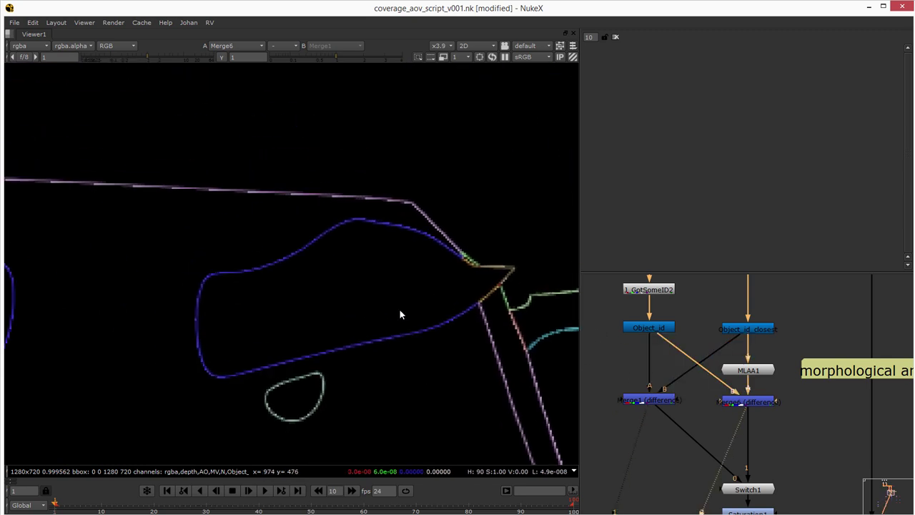
scroll(393, 305, down, 4)
middle_drag(215, 298, 339, 243)
scroll(276, 235, up, 6)
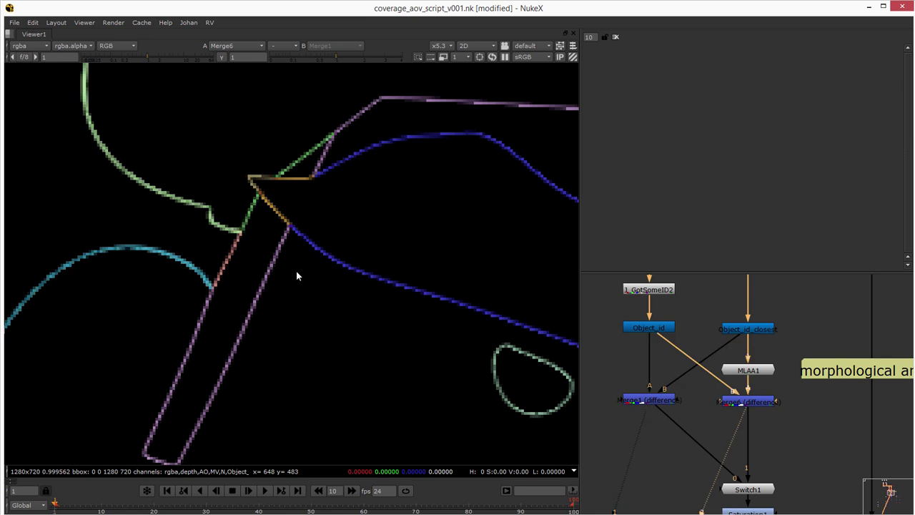
scroll(296, 271, down, 5)
scroll(228, 272, down, 2)
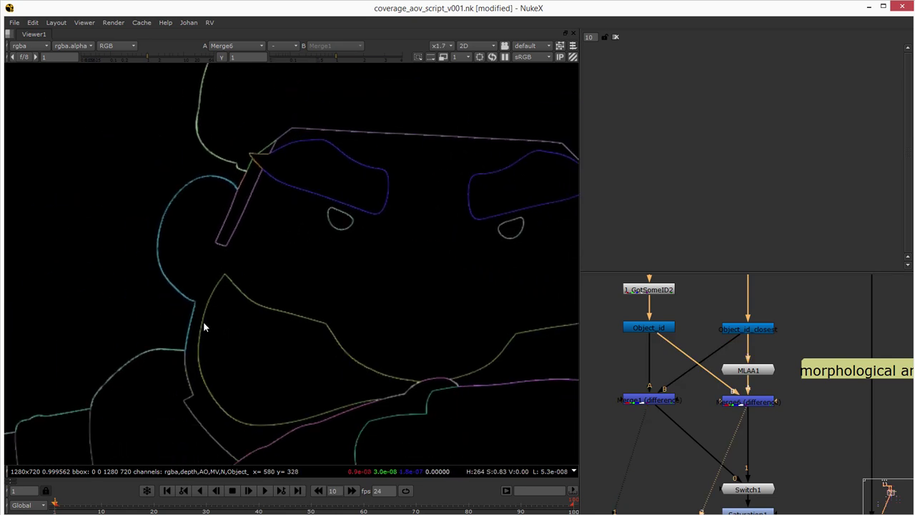
View the Switch1 node's output and open its properties.
middle_drag(742, 495, 708, 384)
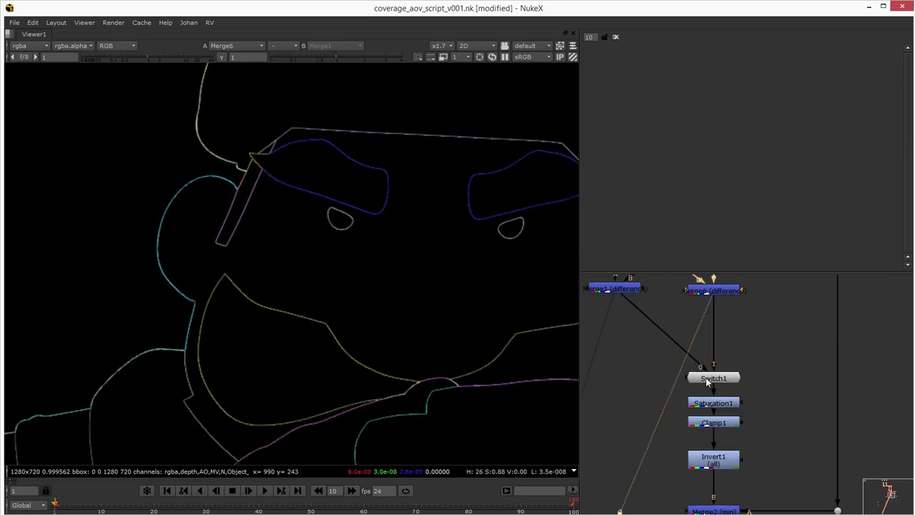
click(716, 378)
key(1)
double_click(720, 377)
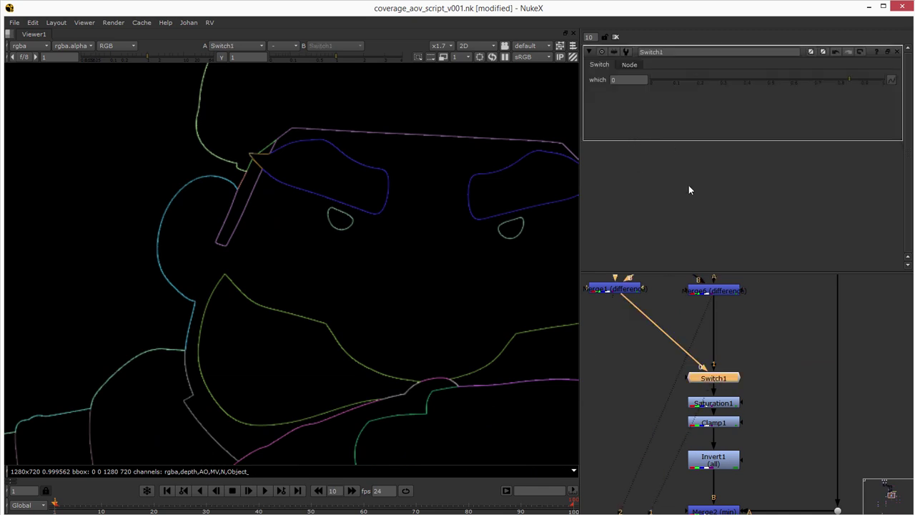
View the final ColorCorrect5 node's output and frame the color-corrected character.
middle_drag(728, 362, 717, 310)
alt+middle_drag(717, 309, 659, 326)
middle_drag(698, 374, 690, 320)
middle_drag(633, 459, 649, 425)
click(638, 436)
key(1)
middle_drag(355, 381, 342, 214)
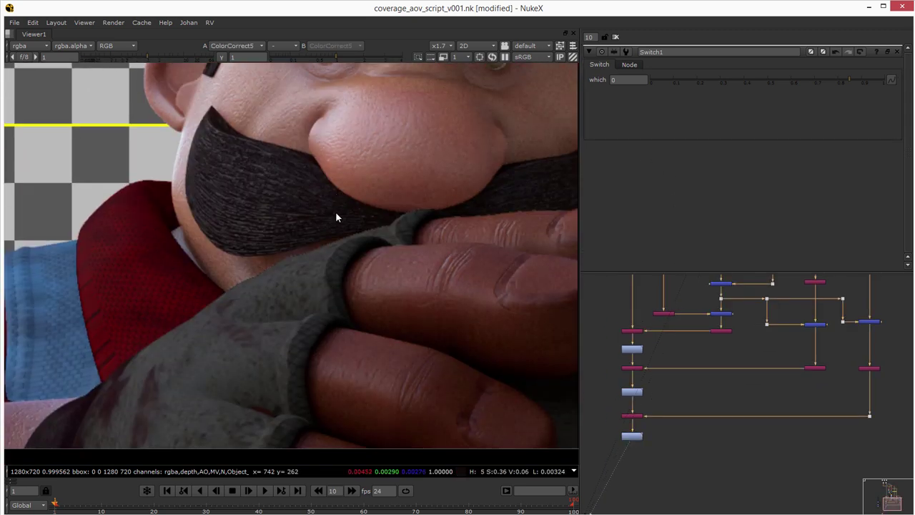
scroll(411, 258, down, 4)
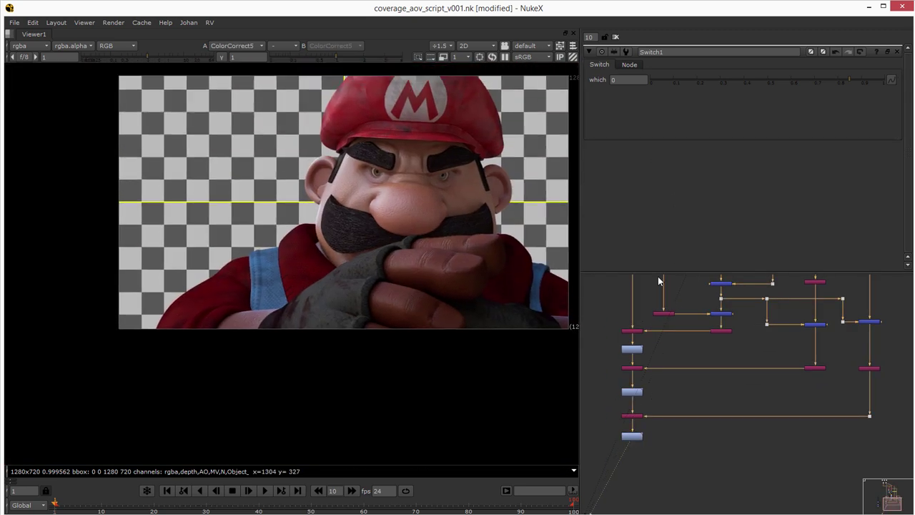
Alternate Switch1's which value between 0 and 1 to compare the final composite, ending on 1.
middle_drag(706, 315, 697, 435)
middle_drag(712, 344, 723, 393)
middle_drag(688, 322, 681, 358)
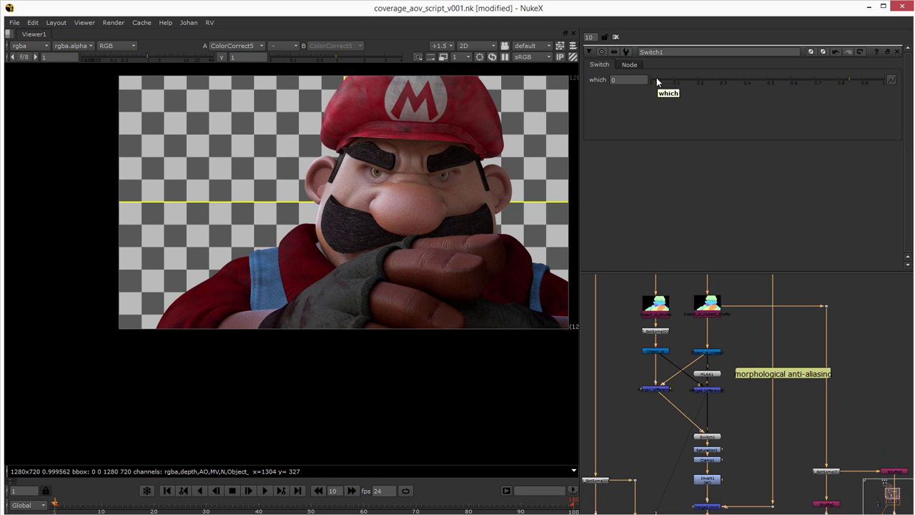
drag(663, 79, 895, 108)
scroll(385, 247, up, 3)
middle_drag(405, 258, 366, 256)
drag(769, 80, 566, 88)
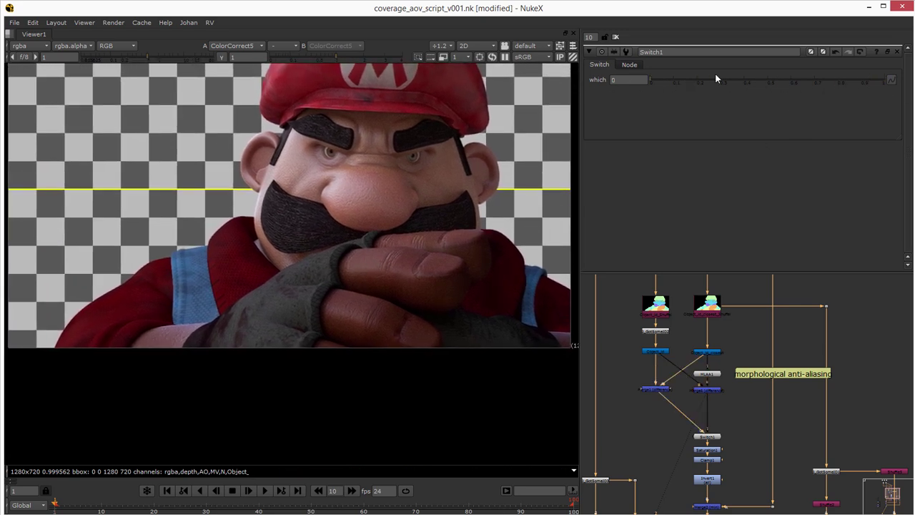
drag(677, 84, 866, 88)
drag(616, 92, 906, 97)
View the closest-filtered object ID shuffle node and inspect the aliased edges around the hand and shoulder.
middle_drag(720, 339, 710, 373)
click(698, 342)
key(1)
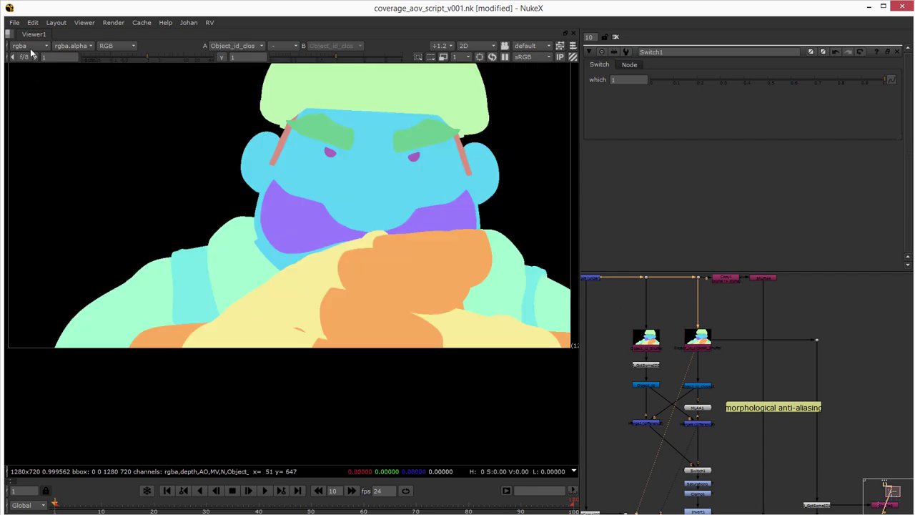
scroll(465, 234, up, 1)
scroll(486, 236, up, 3)
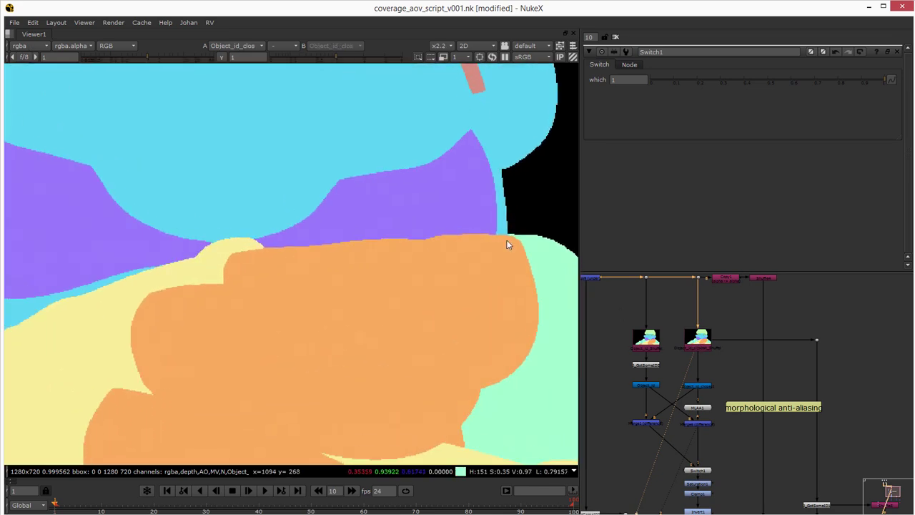
View MLAA1 and examine its filtered object ID edges around the fingers, mustache and shoulder at several magnifications.
click(695, 407)
key(1)
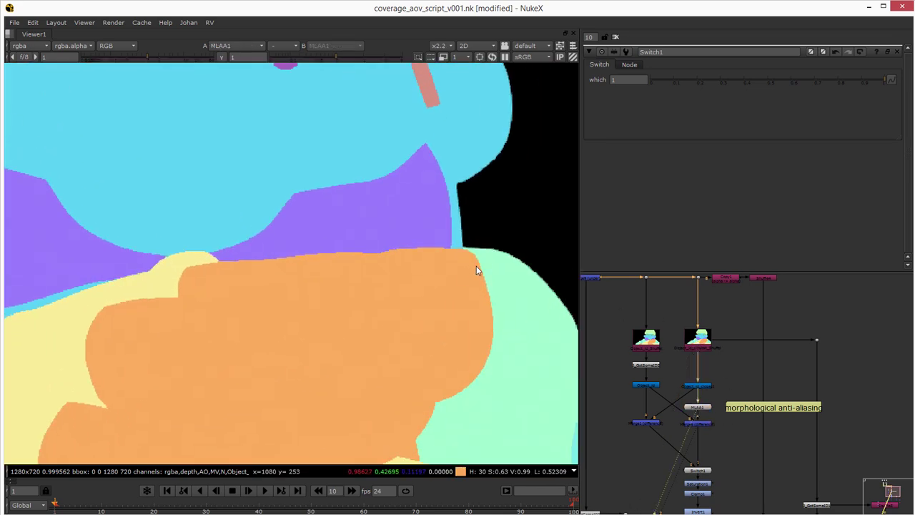
scroll(490, 268, up, 4)
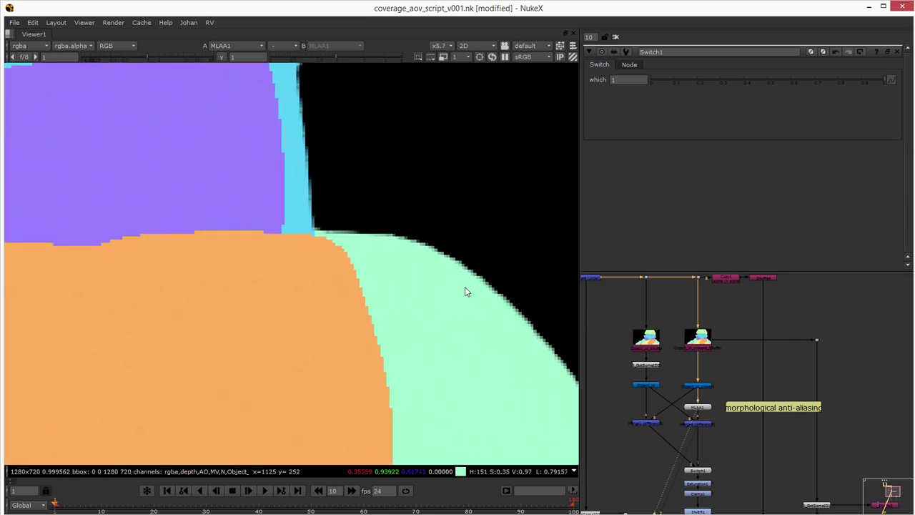
scroll(439, 292, down, 5)
scroll(446, 299, up, 3)
alt+middle_drag(445, 293, 448, 294)
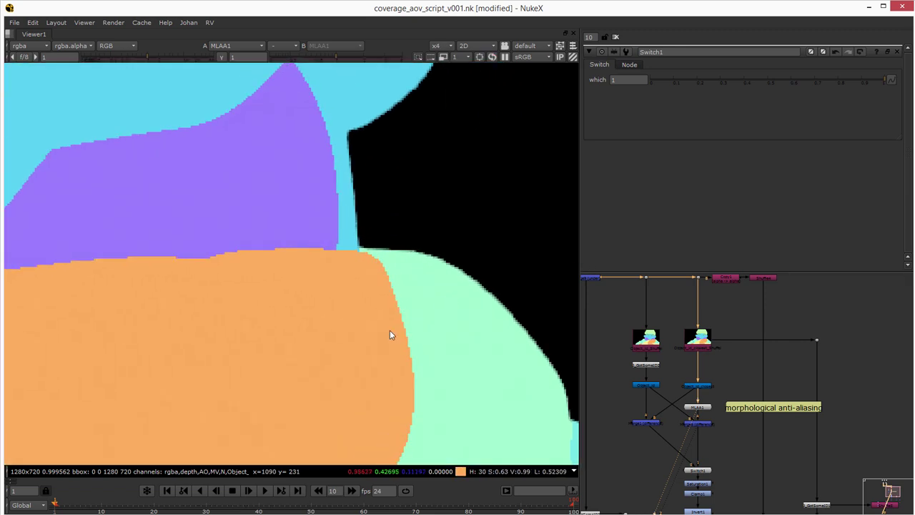
mouse_move(390, 330)
alt+middle_down()
mouse_move(423, 332)
mouse_move(393, 331)
alt+middle_up()
scroll(329, 354, down, 3)
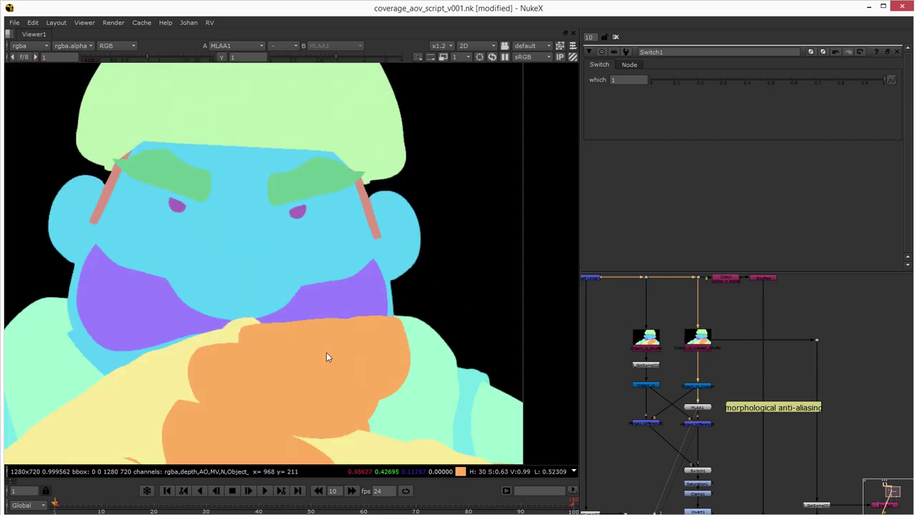
Compare the MLAA1 edges with the unfiltered closest object IDs, up close and across the whole character.
scroll(408, 270, up, 4)
scroll(418, 338, down, 3)
scroll(231, 239, up, 4)
scroll(250, 241, down, 3)
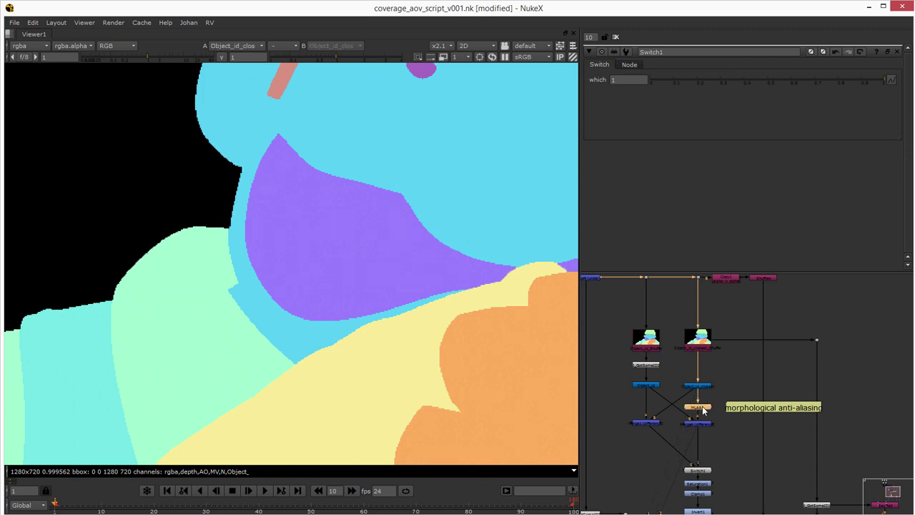
scroll(432, 270, down, 2)
middle_drag(429, 265, 382, 252)
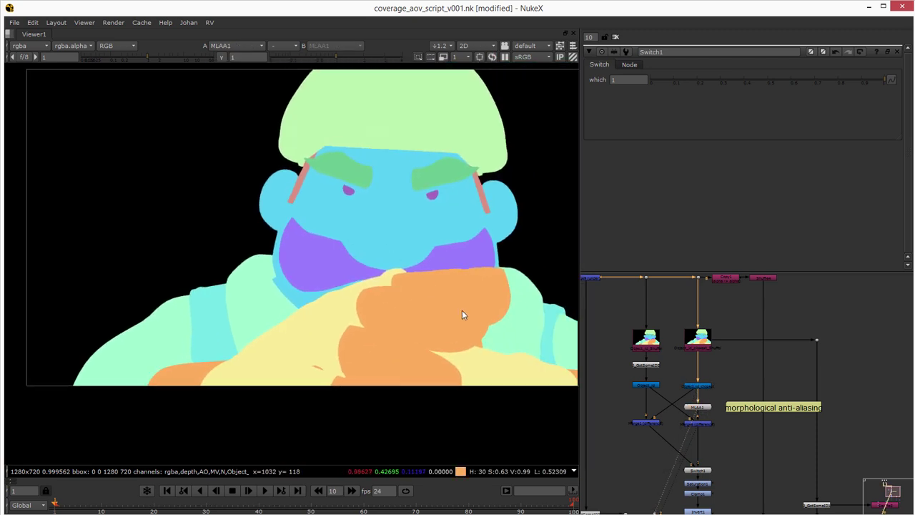
middle_drag(477, 332, 445, 286)
View the original Read1 render and fit the whole image in the viewer.
scroll(729, 335, down, 4)
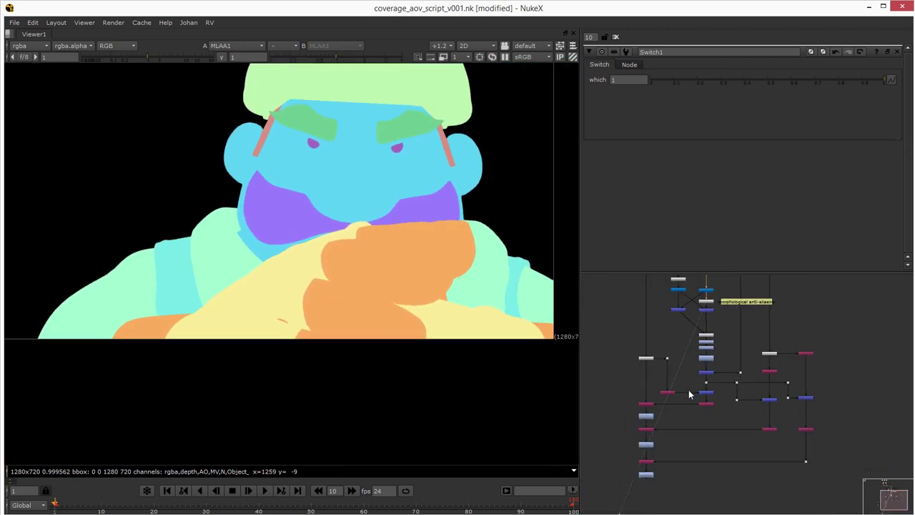
middle_drag(675, 454, 680, 504)
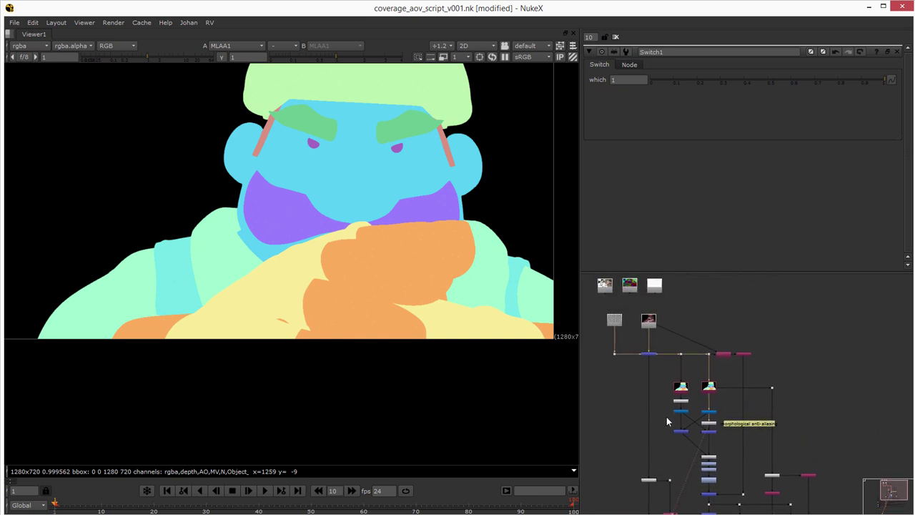
middle_drag(657, 339, 666, 350)
click(658, 331)
key(1)
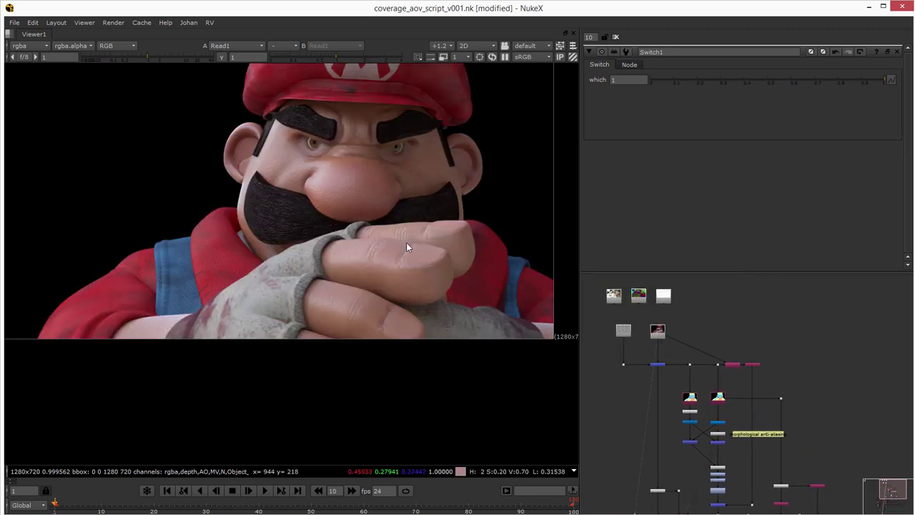
key(f)
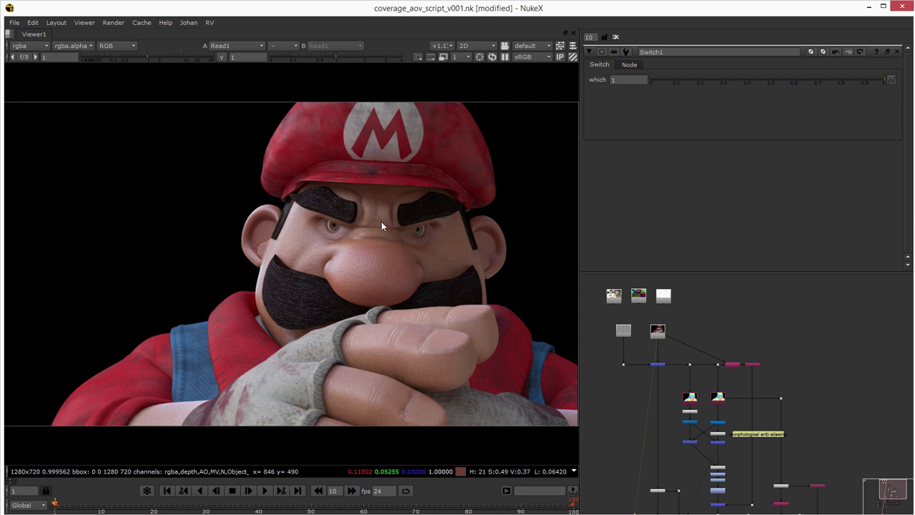
Switch to the browser, enlarge the Piranha Plant artwork on the Mario Berracus page, and return to the Nuke node graph.
key(alt+Tab)
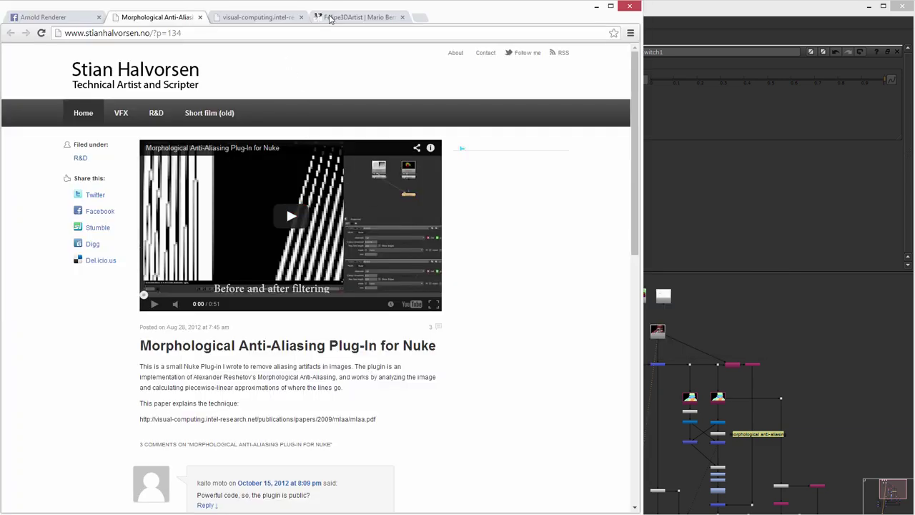
click(330, 17)
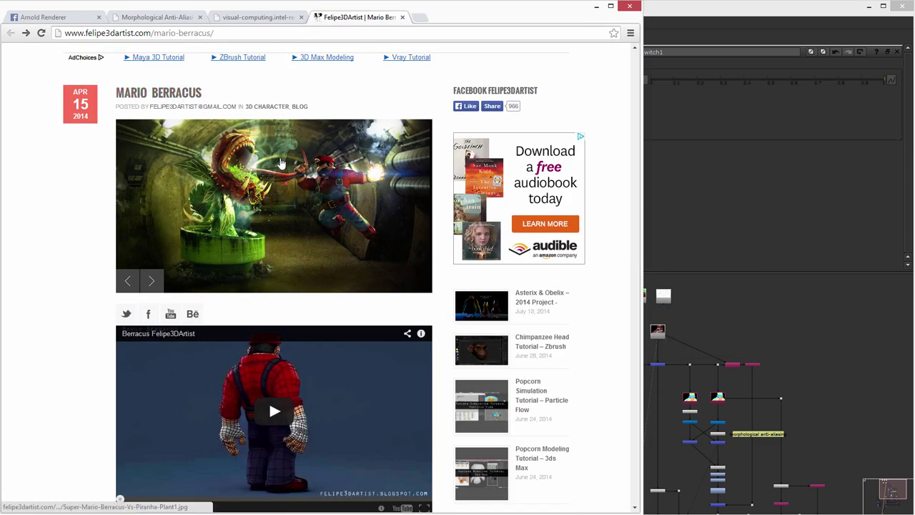
click(288, 183)
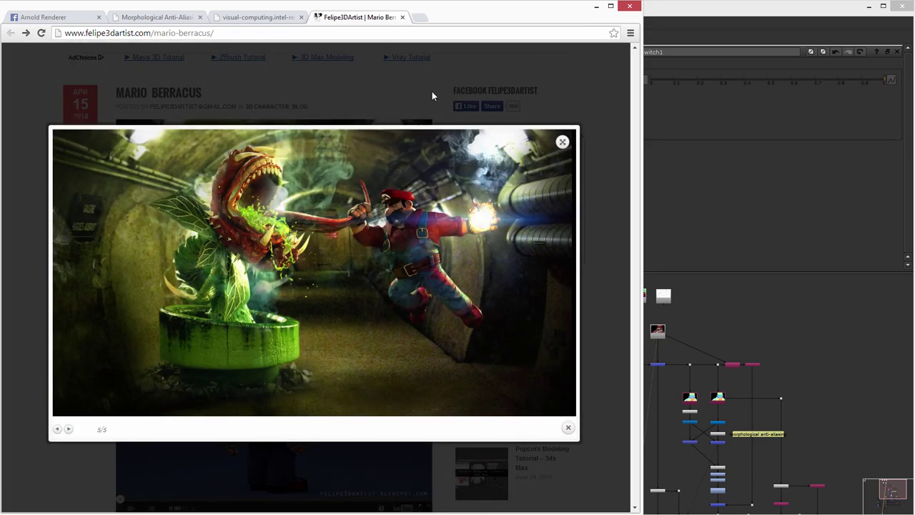
click(711, 182)
scroll(717, 440, down, 6)
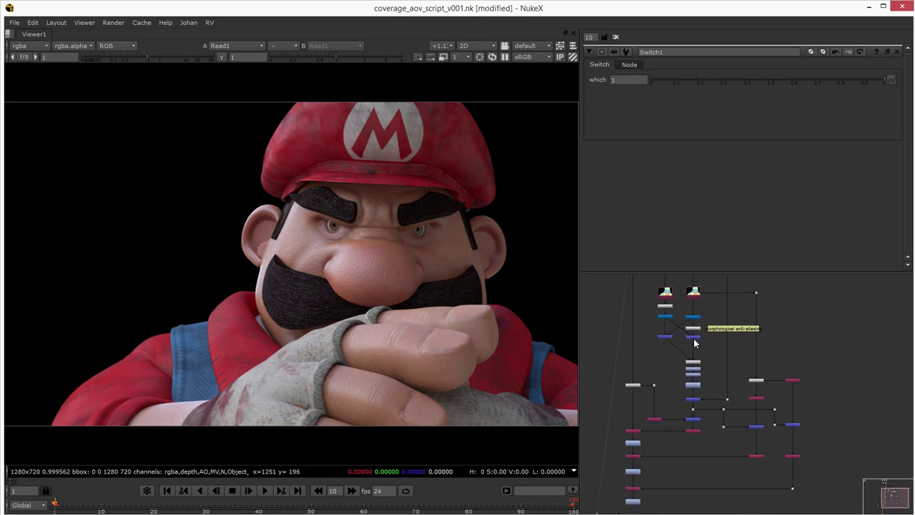